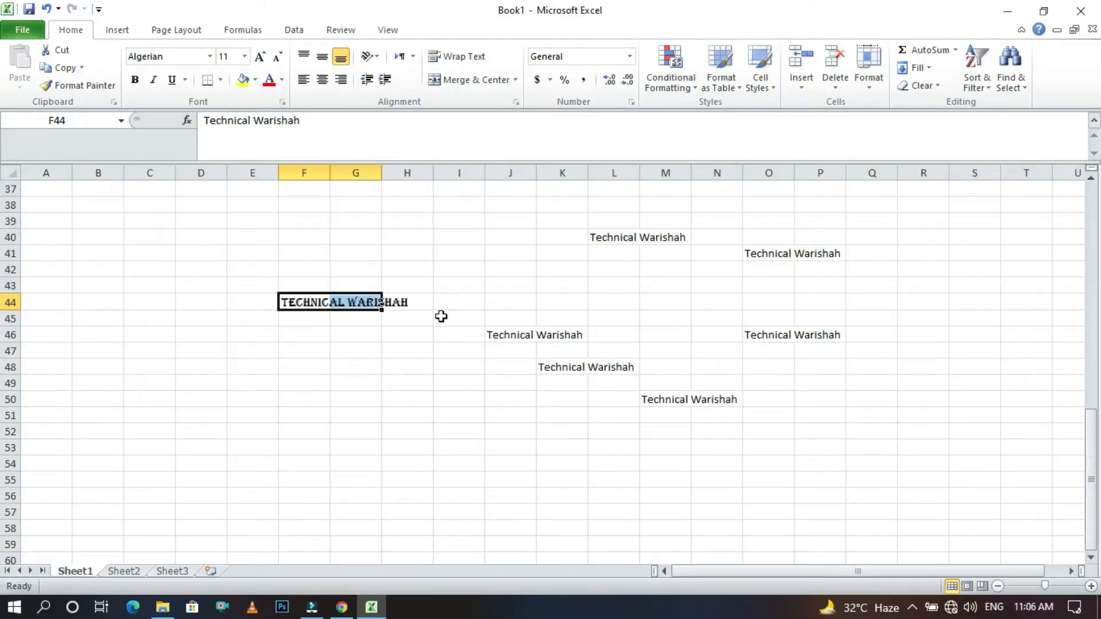
{"action": "left_click", "coordinate": [510, 335]}
{"action": "left_click", "coordinate": [209, 56]}
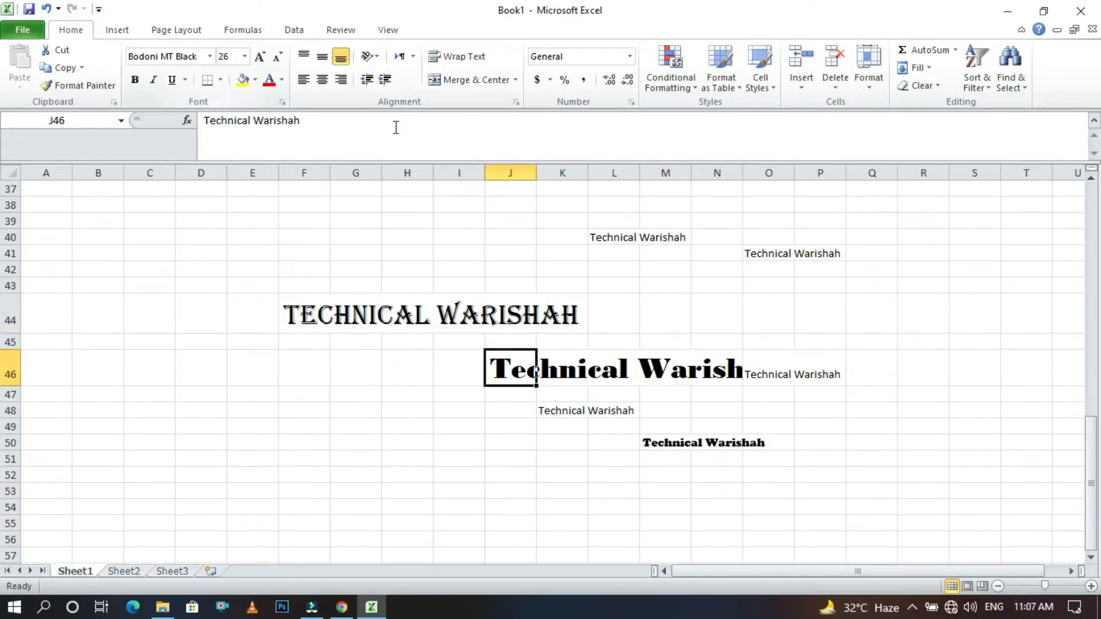
{"action": "left_click", "coordinate": [279, 57]}
{"action": "left_click", "coordinate": [279, 58]}
{"action": "left_click", "coordinate": [752, 252]}
{"action": "left_click", "coordinate": [324, 322]}
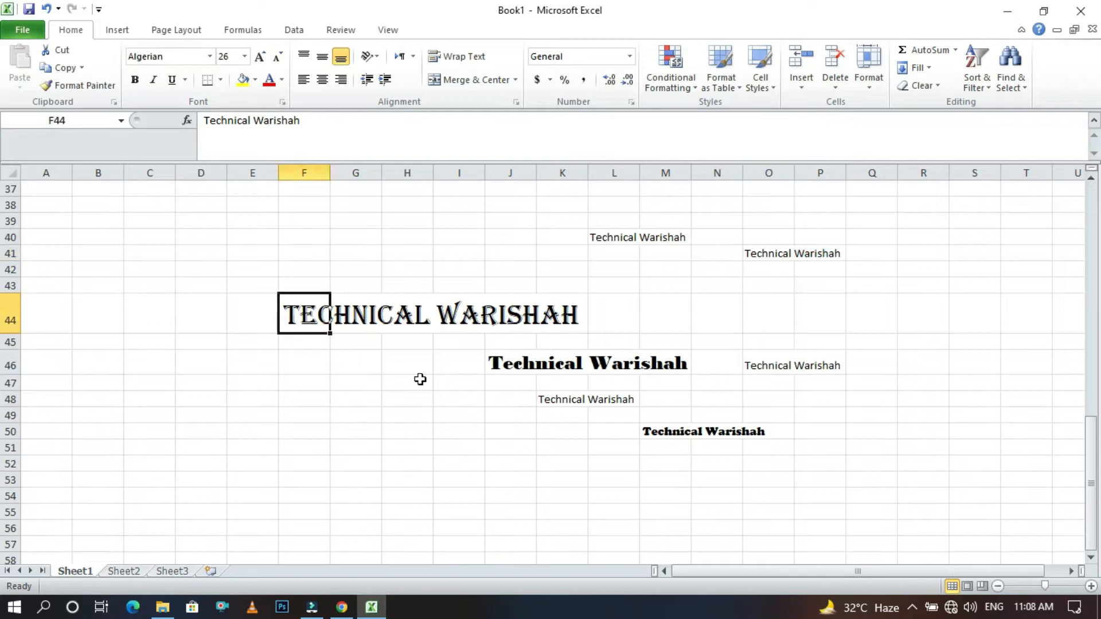
{"action": "left_click", "coordinate": [154, 79]}
{"action": "left_click", "coordinate": [185, 80]}
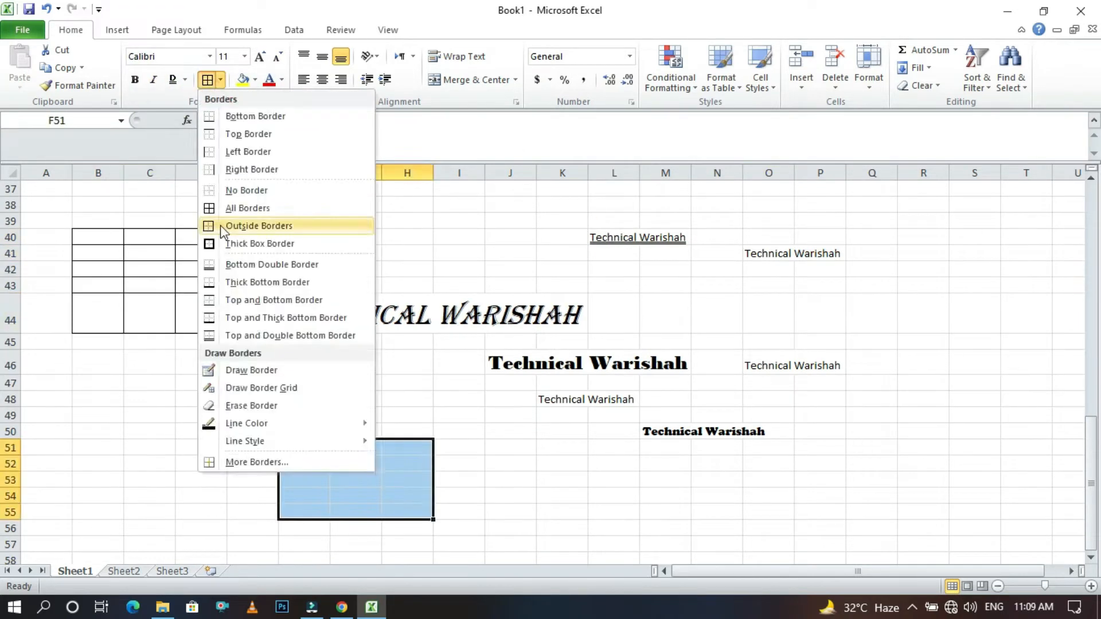
{"action": "left_click", "coordinate": [221, 225]}
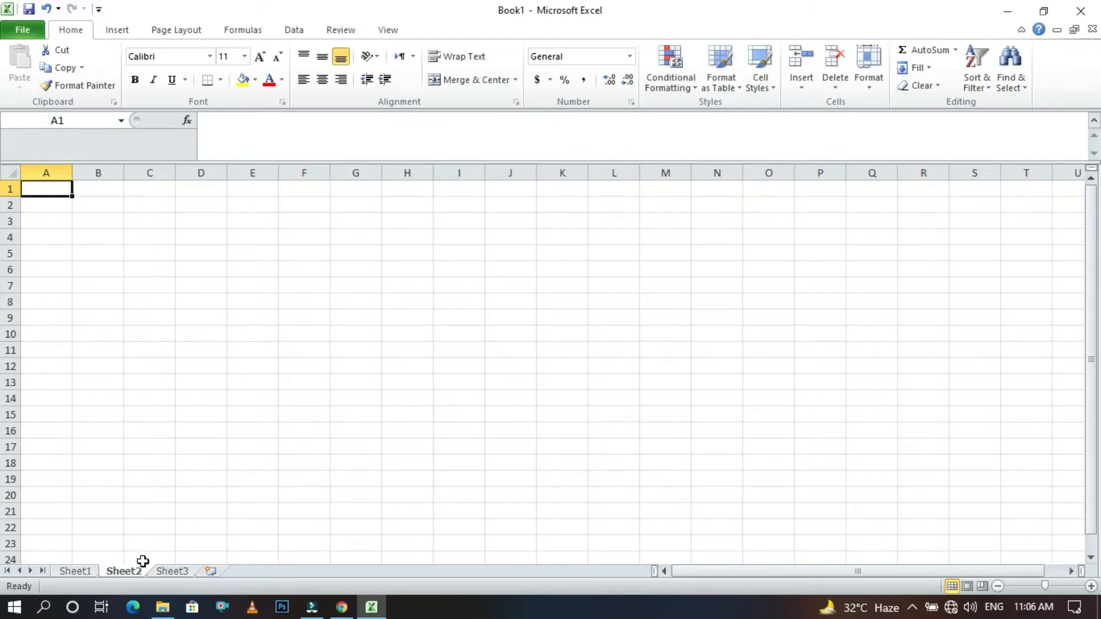
Return to Sheet1 and set the font of the text in cell F44 to Algerian
{"action": "left_click", "coordinate": [75, 571]}
{"action": "left_click_drag", "start_coordinate": [285, 301], "coordinate": [356, 306]}
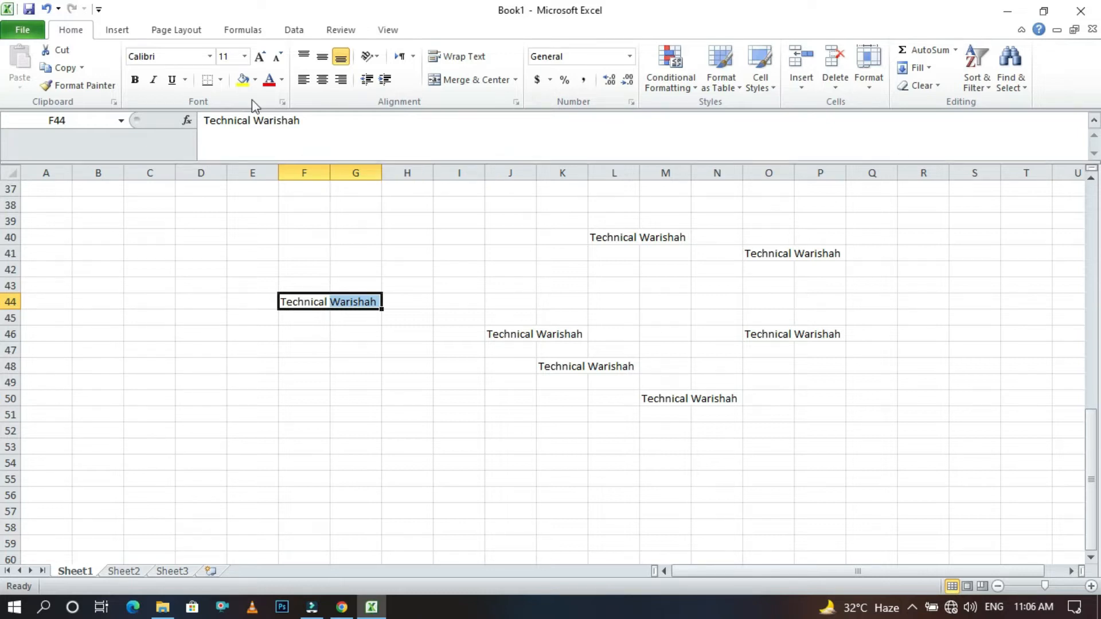
{"action": "left_click", "coordinate": [209, 57]}
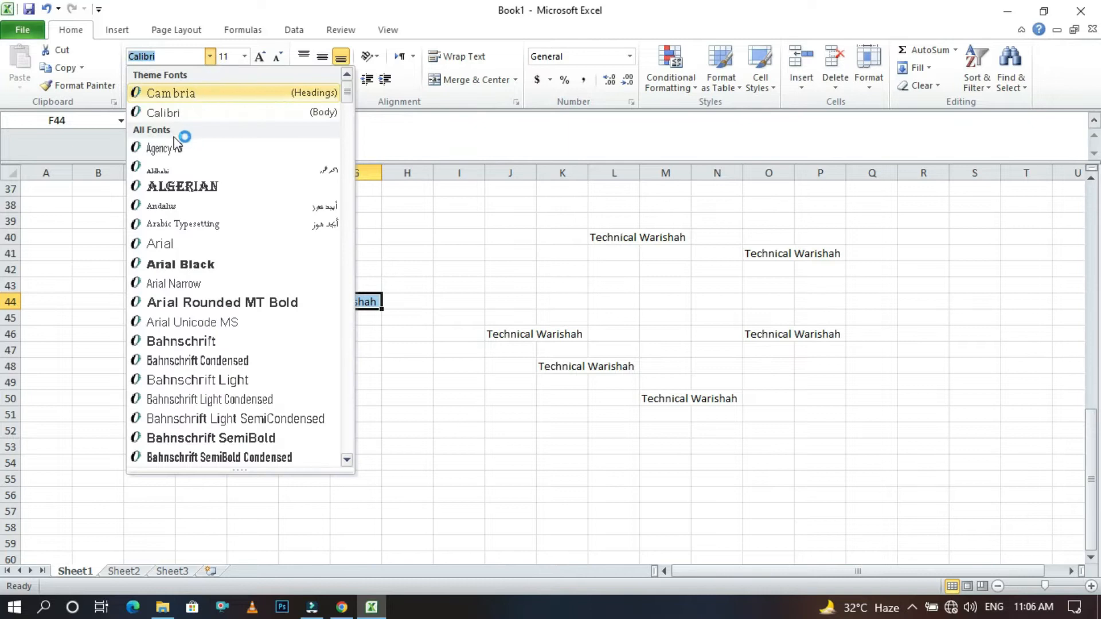
{"action": "scroll", "coordinate": [189, 320], "scroll_direction": "down", "scroll_amount": 4}
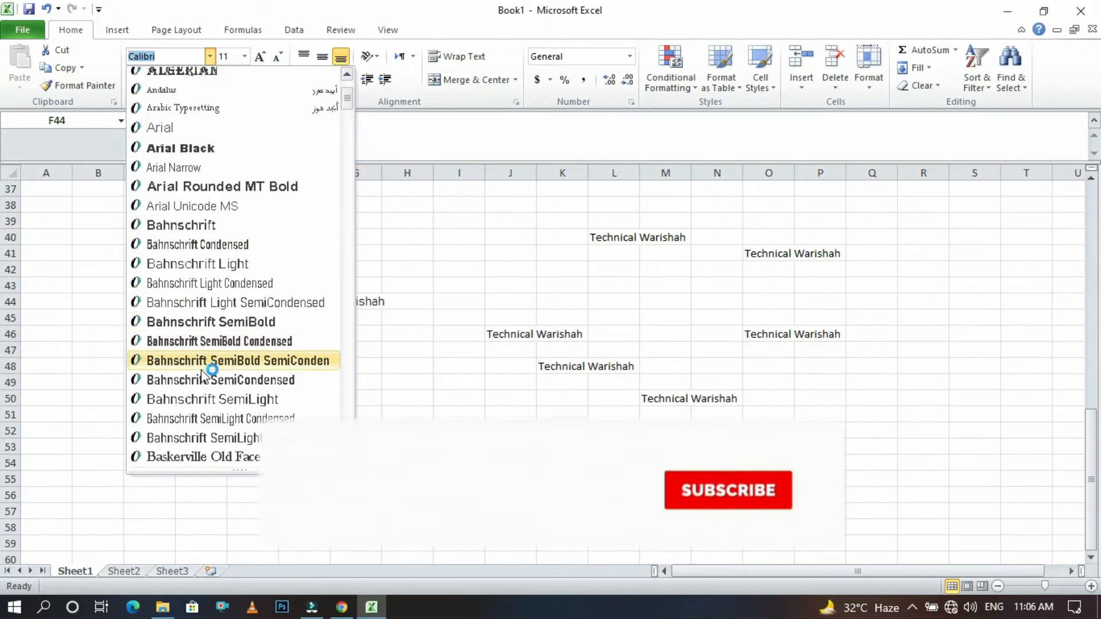
{"action": "scroll", "coordinate": [222, 285], "scroll_direction": "up", "scroll_amount": 4}
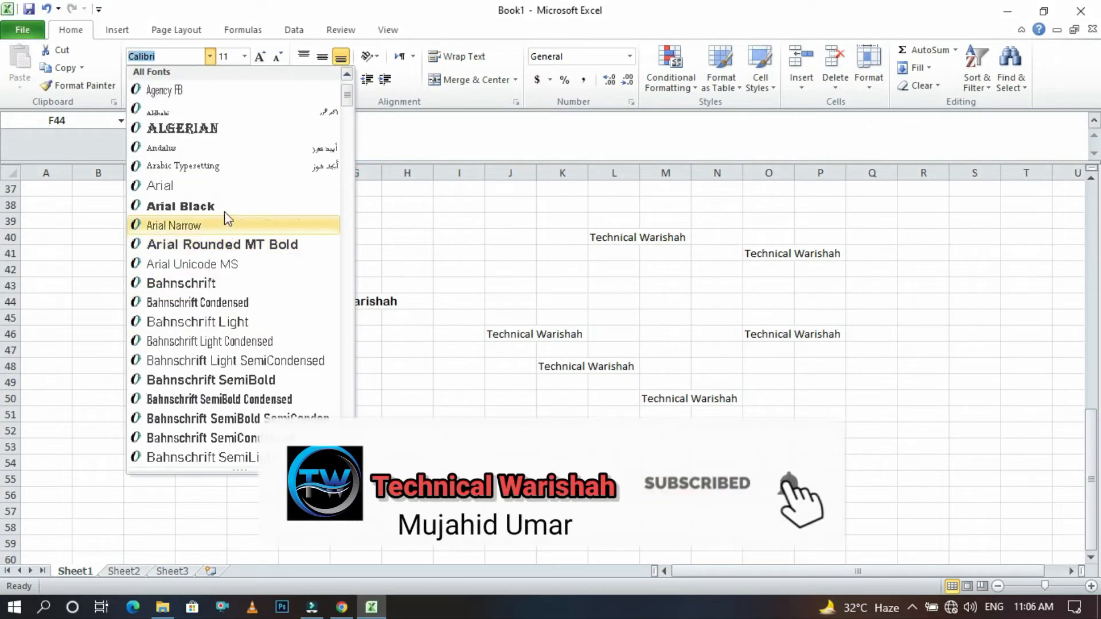
{"action": "left_click", "coordinate": [210, 134]}
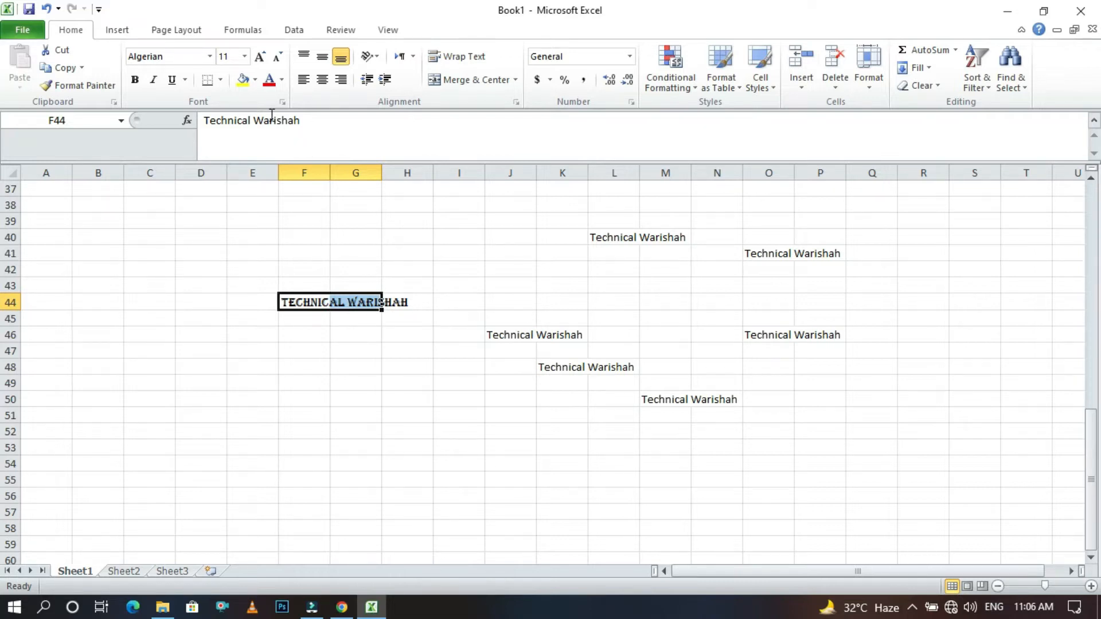
Set the font of the text in cell J46 to Bodoni MT Black
{"action": "left_click", "coordinate": [500, 336]}
{"action": "key", "text": "shift+Right"}
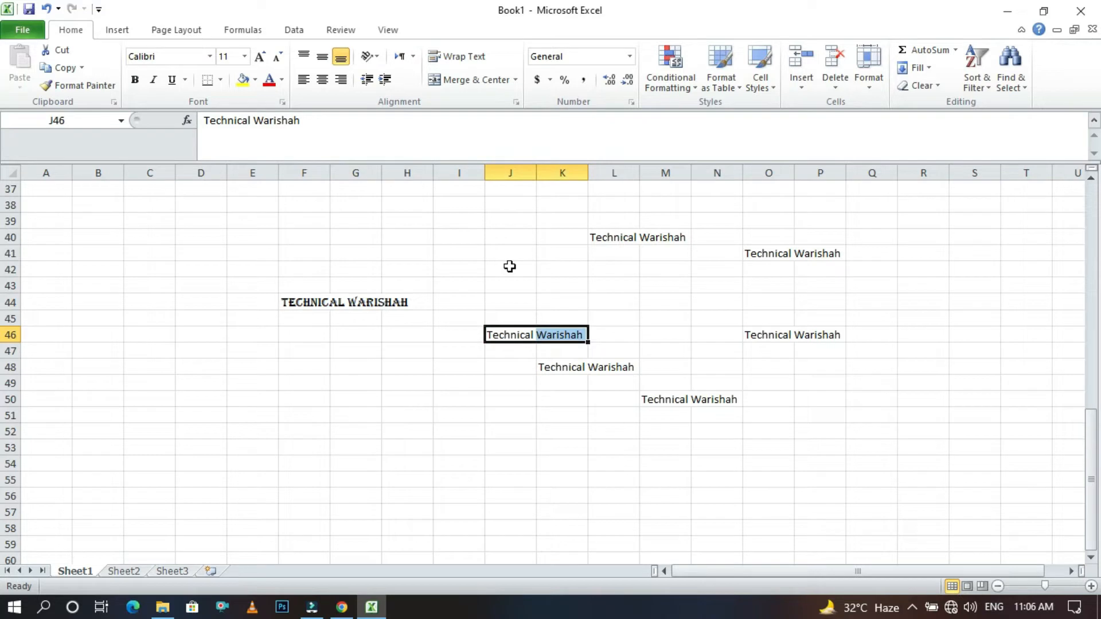
{"action": "left_click", "coordinate": [209, 57]}
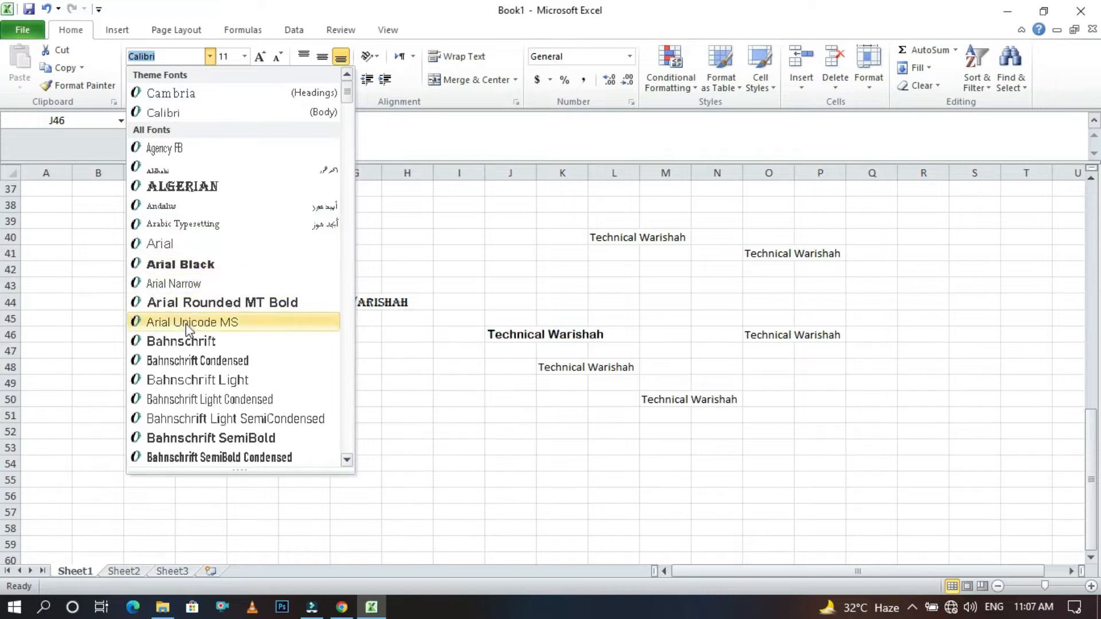
{"action": "scroll", "coordinate": [202, 412], "scroll_direction": "down", "scroll_amount": 6}
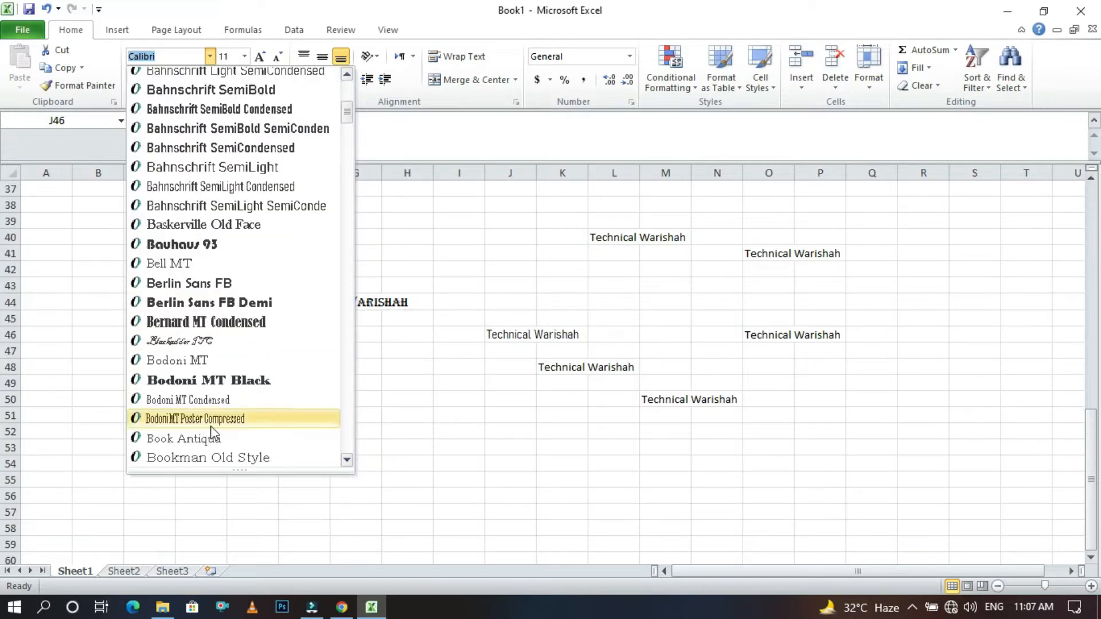
{"action": "left_click", "coordinate": [190, 380]}
Set the font of the text in cell M50 to Cooper Black
{"action": "left_click", "coordinate": [680, 397]}
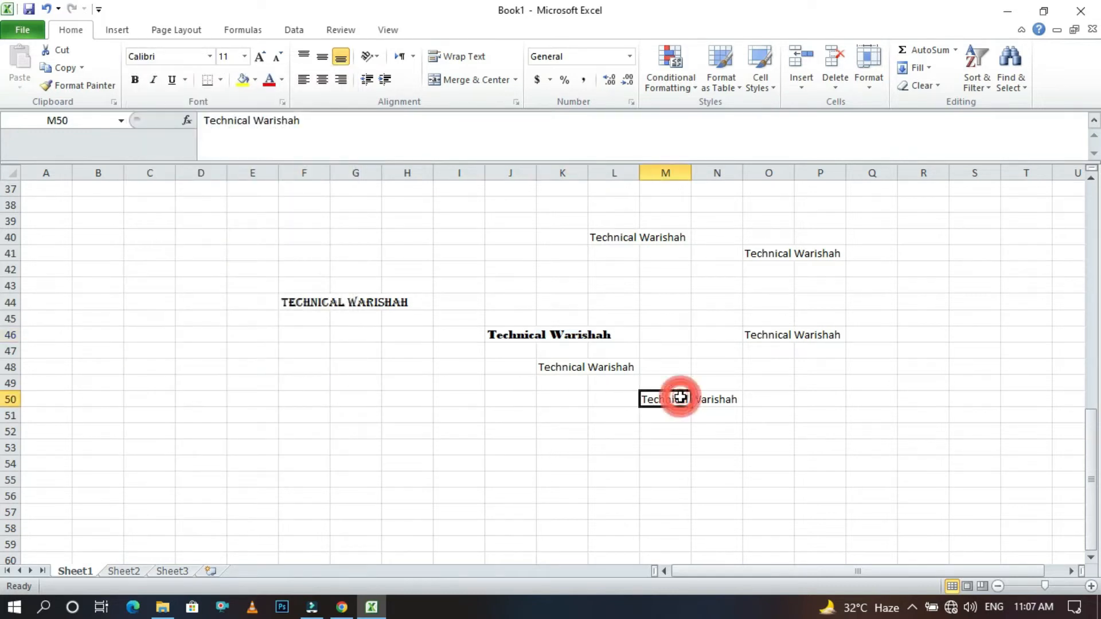
{"action": "left_click", "coordinate": [210, 56]}
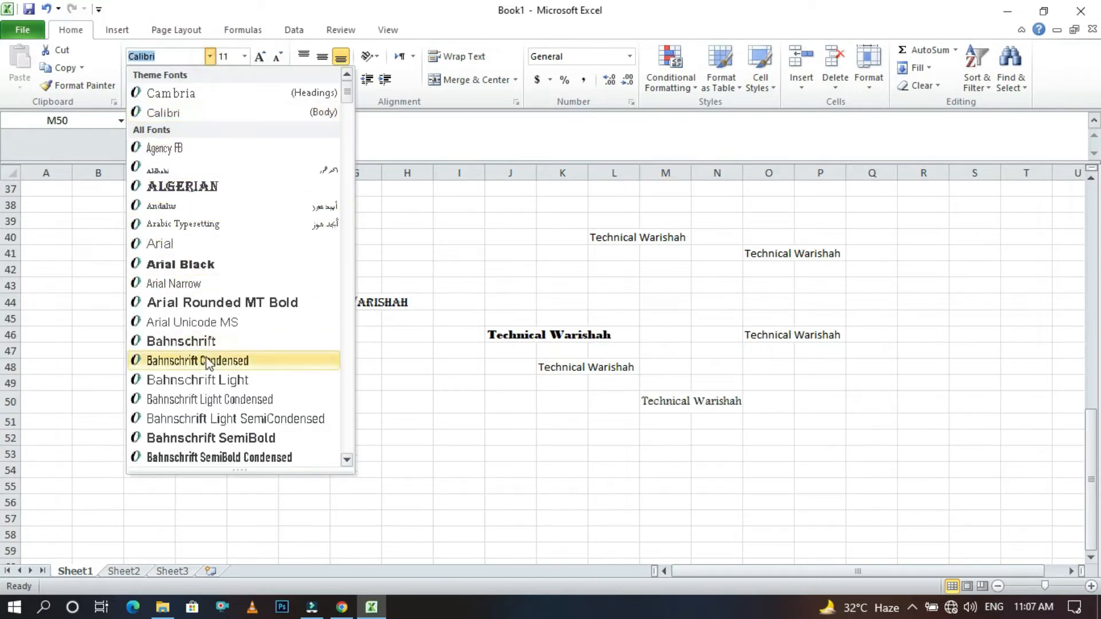
{"action": "scroll", "coordinate": [218, 333], "scroll_direction": "down", "scroll_amount": 13}
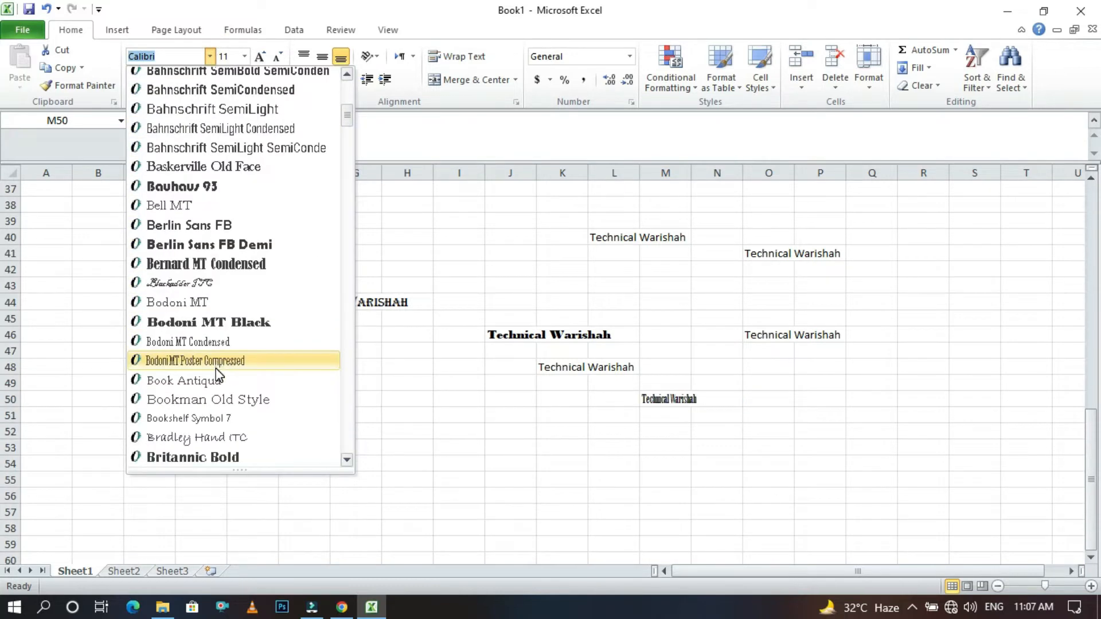
{"action": "scroll", "coordinate": [213, 380], "scroll_direction": "down", "scroll_amount": 1}
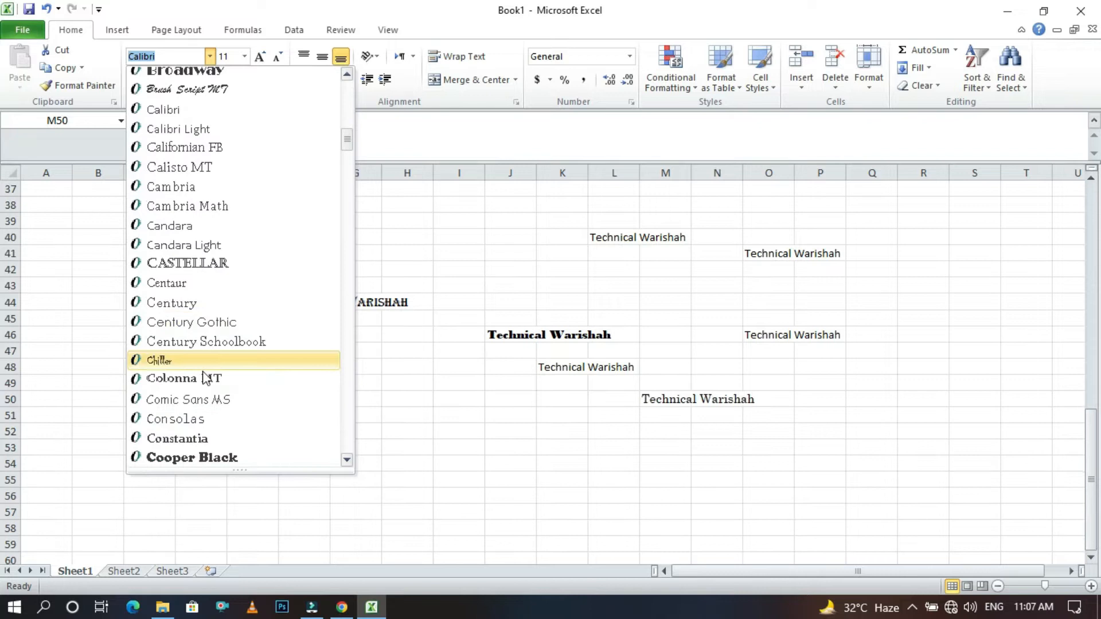
{"action": "left_click", "coordinate": [205, 459]}
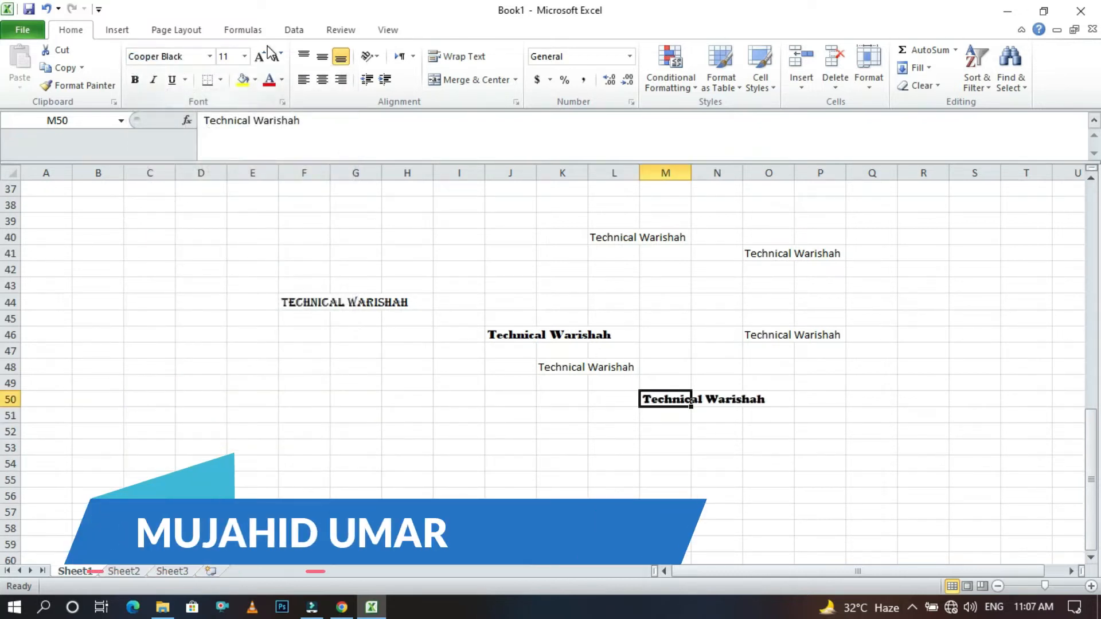
Set the font size of the text in cell F44 to 26
{"action": "left_click", "coordinate": [285, 302]}
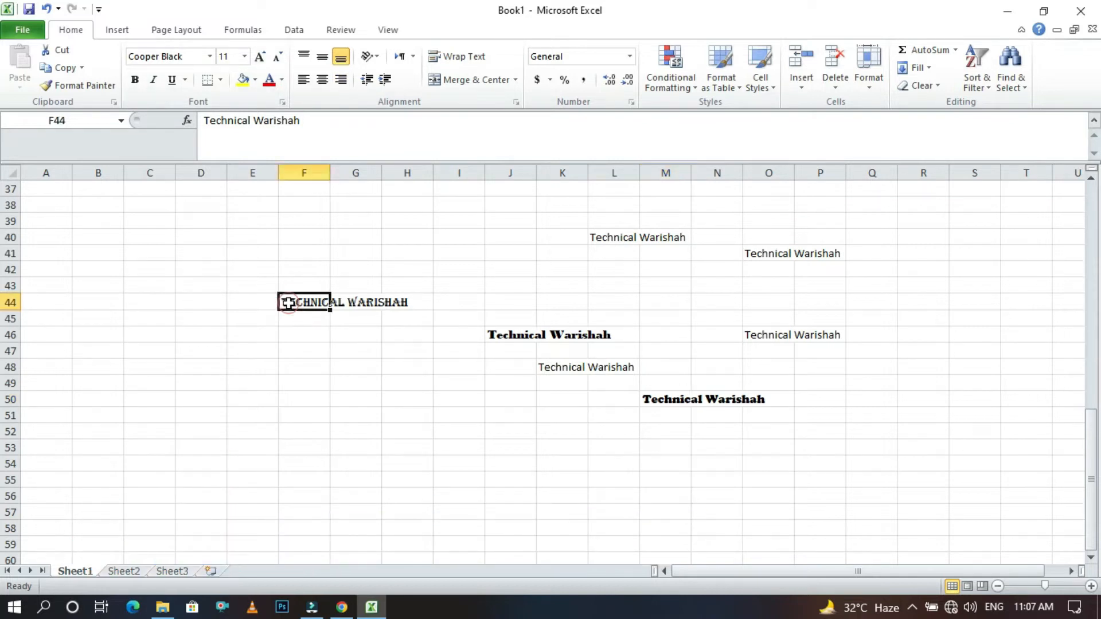
{"action": "left_click", "coordinate": [245, 57]}
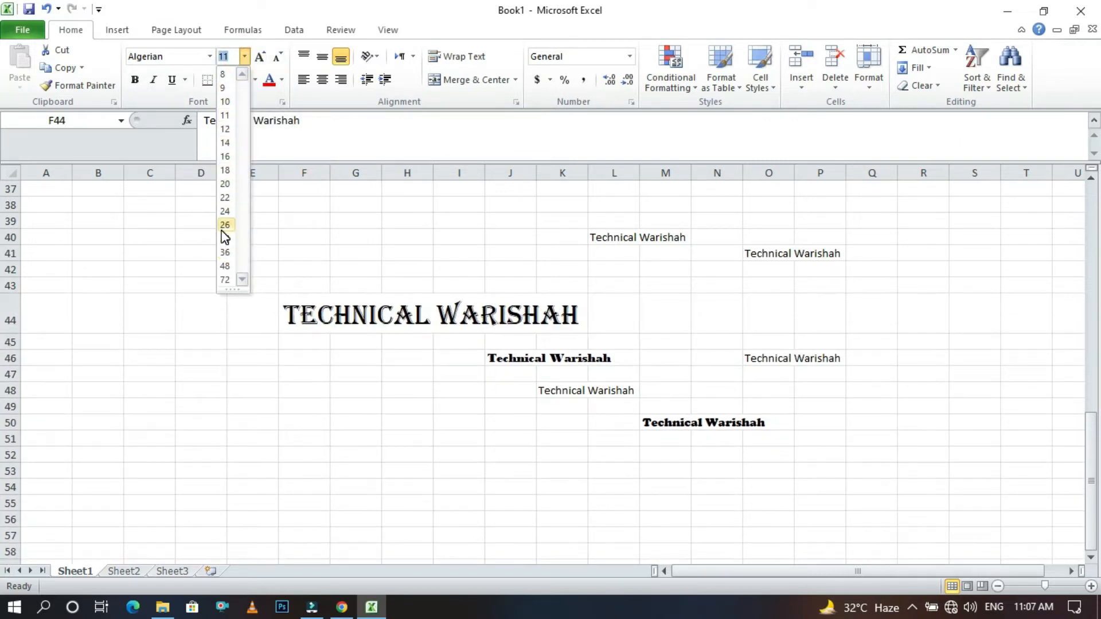
{"action": "left_click", "coordinate": [225, 225]}
Increase the font size of the text in cell J46 step by step to 26
{"action": "left_click", "coordinate": [492, 359]}
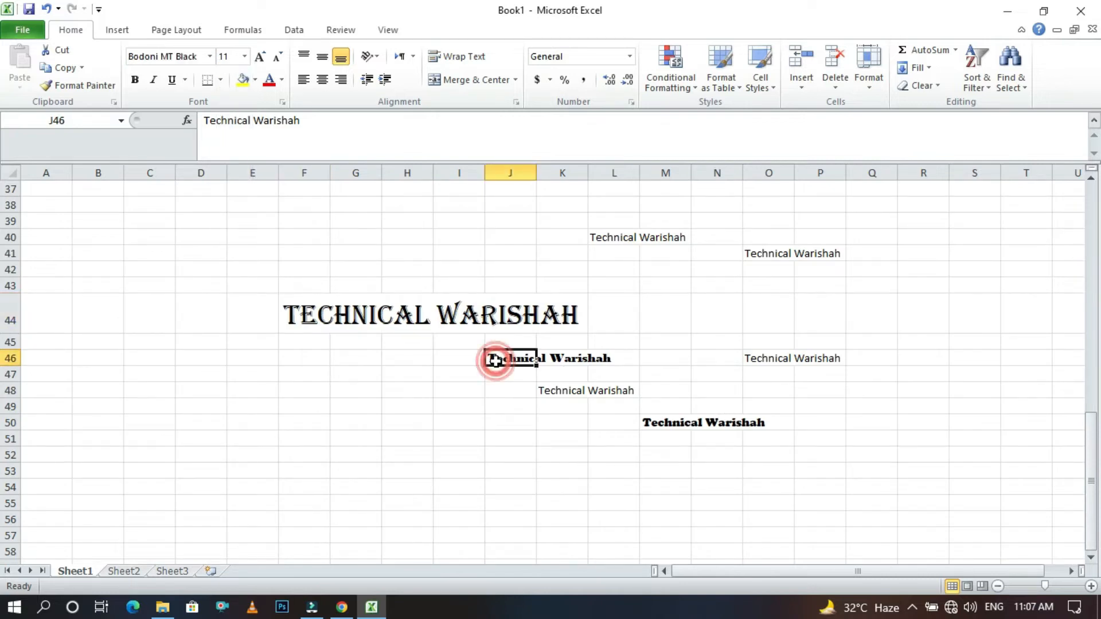
{"action": "left_click", "coordinate": [264, 57]}
{"action": "left_click", "coordinate": [264, 57]}
{"action": "left_click", "coordinate": [264, 58]}
{"action": "left_click", "coordinate": [264, 57]}
{"action": "left_click", "coordinate": [264, 57]}
{"action": "left_click", "coordinate": [264, 57]}
{"action": "left_click", "coordinate": [264, 57]}
{"action": "left_click", "coordinate": [263, 57]}
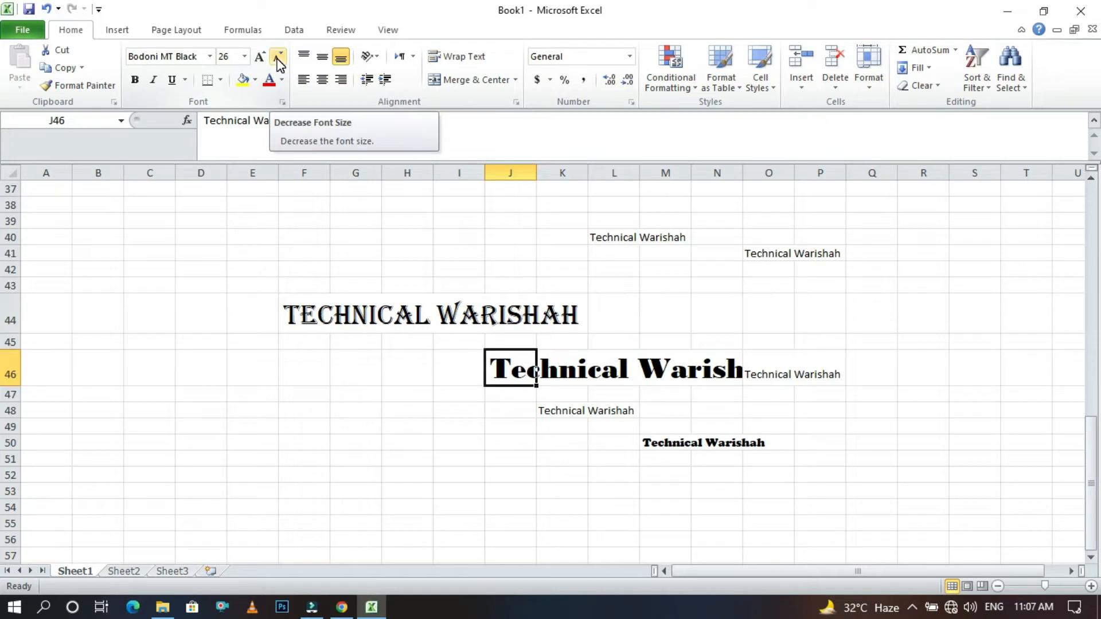
{"action": "left_click", "coordinate": [117, 30]}
{"action": "left_click", "coordinate": [256, 66]}
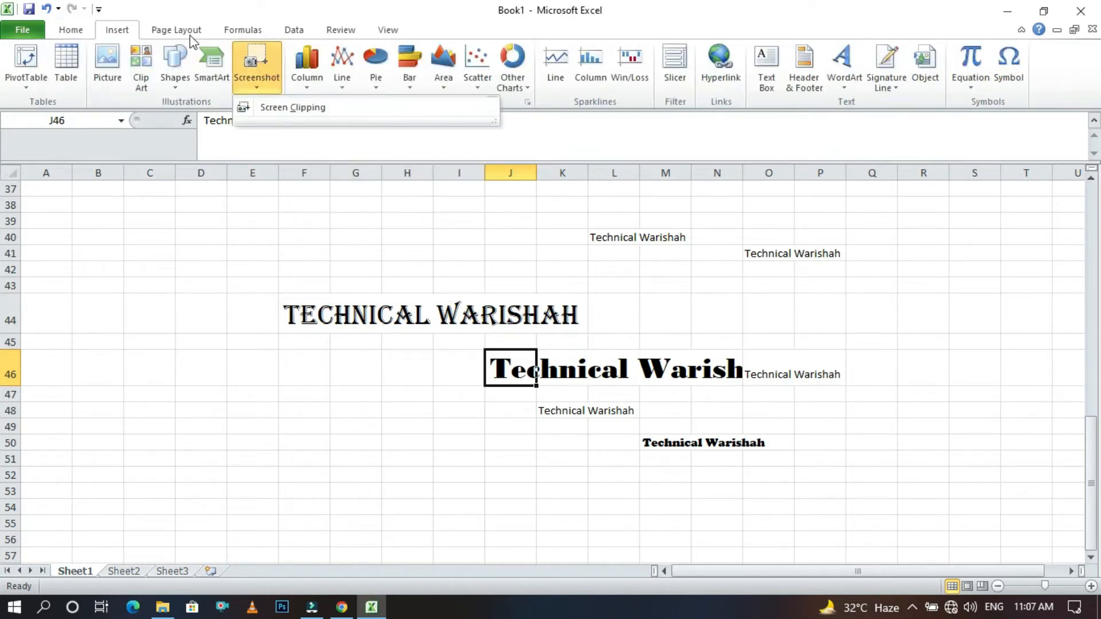
{"action": "left_click", "coordinate": [70, 30]}
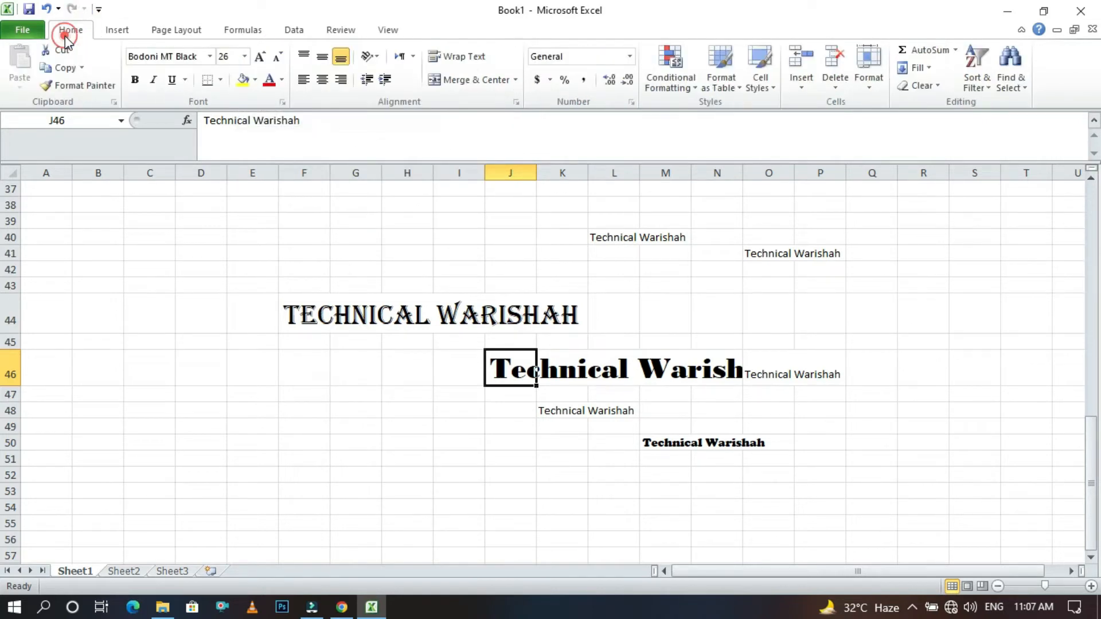
Decrease the font size of the text in cell J46 step by step to 18
{"action": "left_click", "coordinate": [279, 59]}
{"action": "left_click", "coordinate": [280, 59]}
{"action": "left_click", "coordinate": [279, 59]}
{"action": "left_click", "coordinate": [279, 60]}
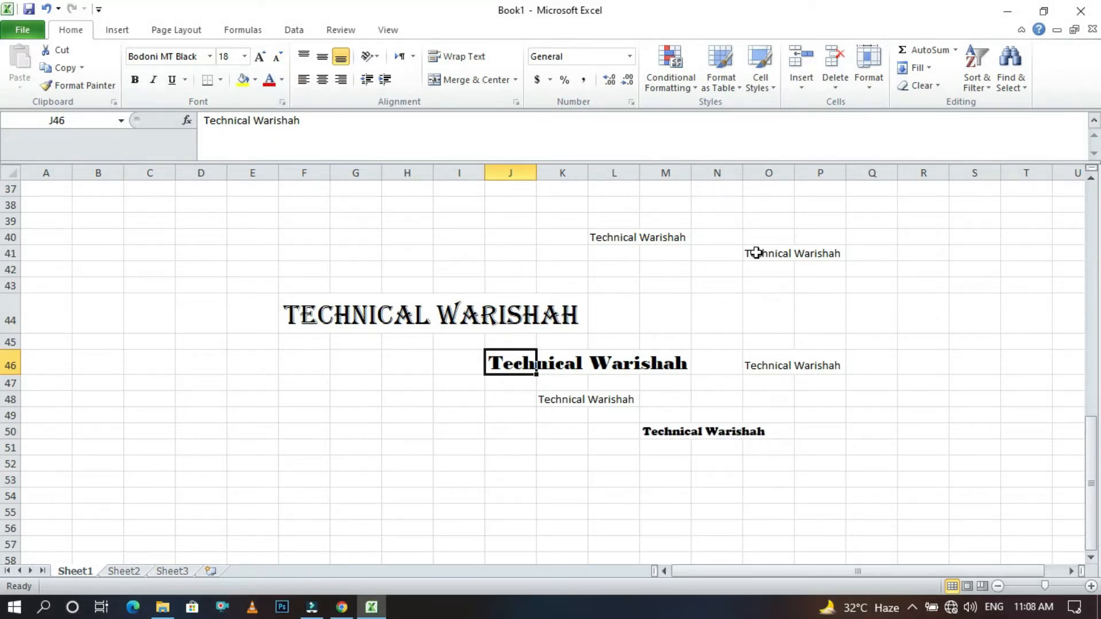
Apply bold to the text in cell O41 and remove it again
{"action": "left_click_drag", "start_coordinate": [750, 253], "coordinate": [811, 253]}
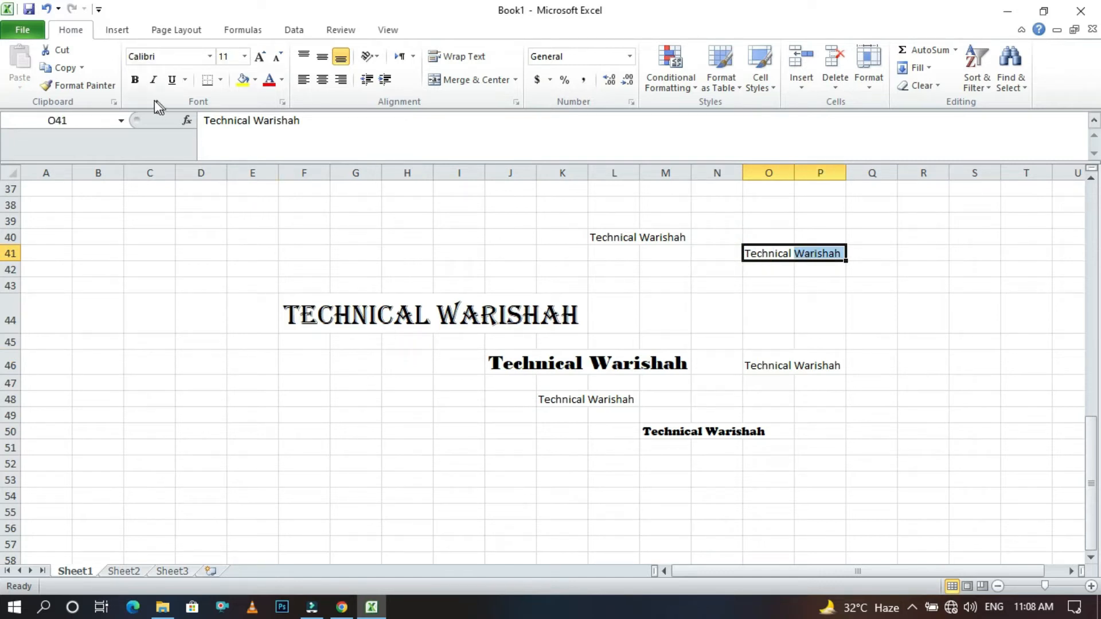
{"action": "left_click", "coordinate": [135, 80]}
{"action": "left_click", "coordinate": [136, 83]}
Italicise the text in cell F44, toggling the italic style off and back on
{"action": "left_click", "coordinate": [322, 323]}
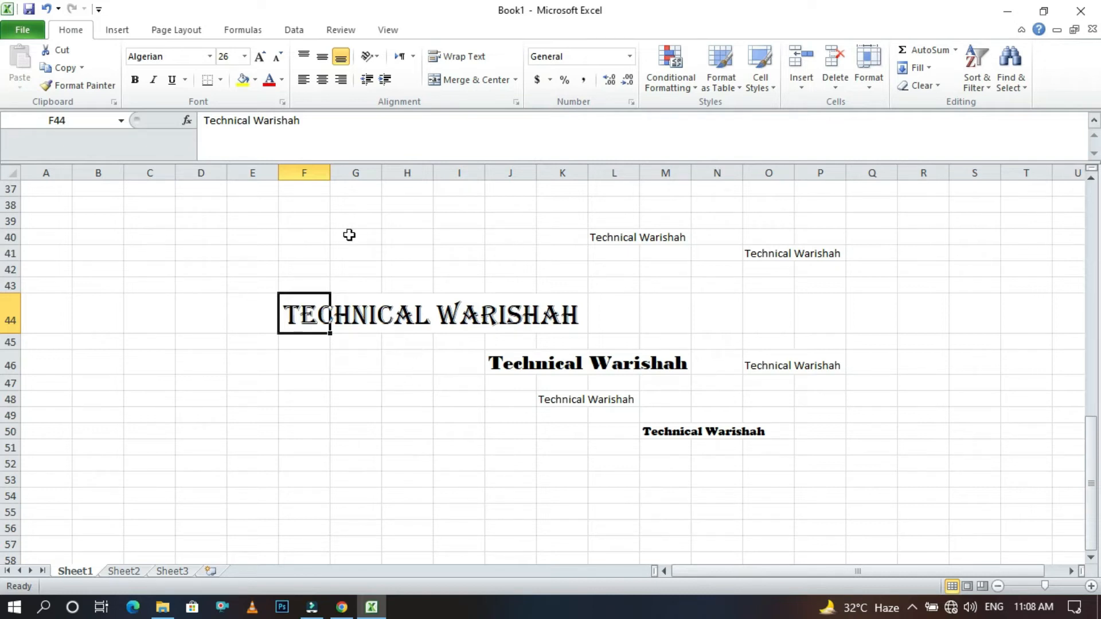
{"action": "left_click", "coordinate": [155, 80]}
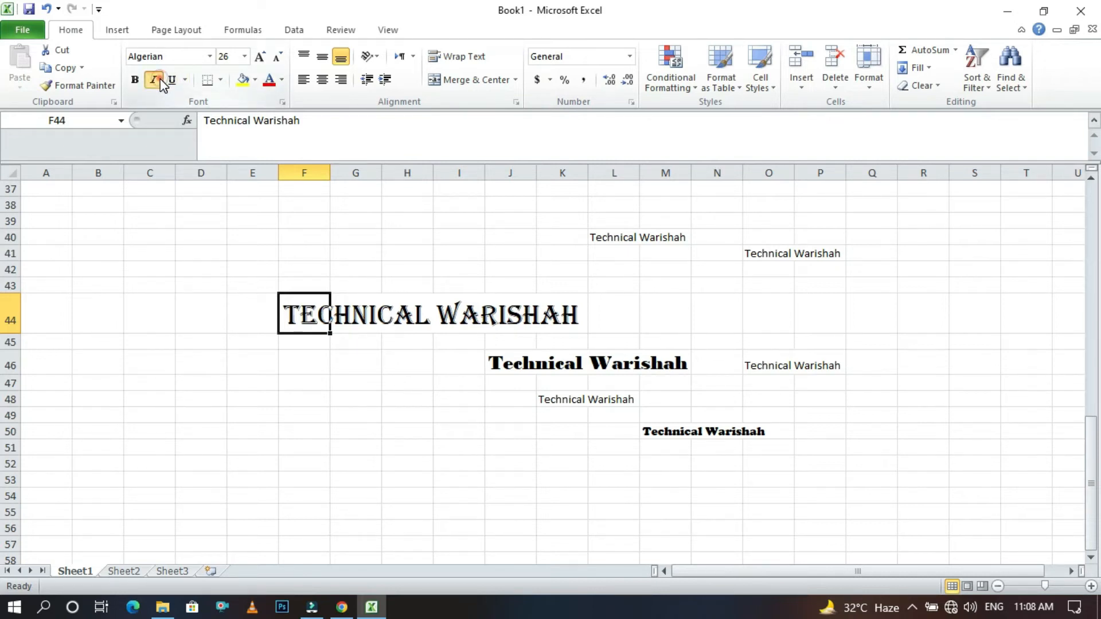
{"action": "left_click", "coordinate": [156, 81]}
{"action": "left_click", "coordinate": [160, 80]}
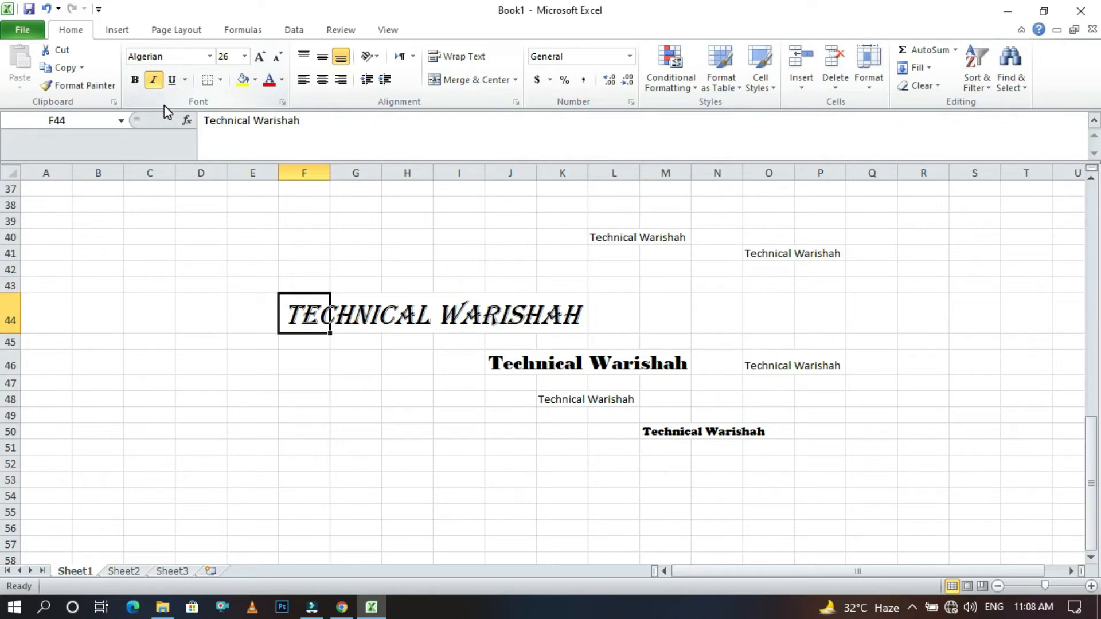
Apply a single underline to the text in cell L40 and change it to a double underline
{"action": "left_click", "coordinate": [185, 84]}
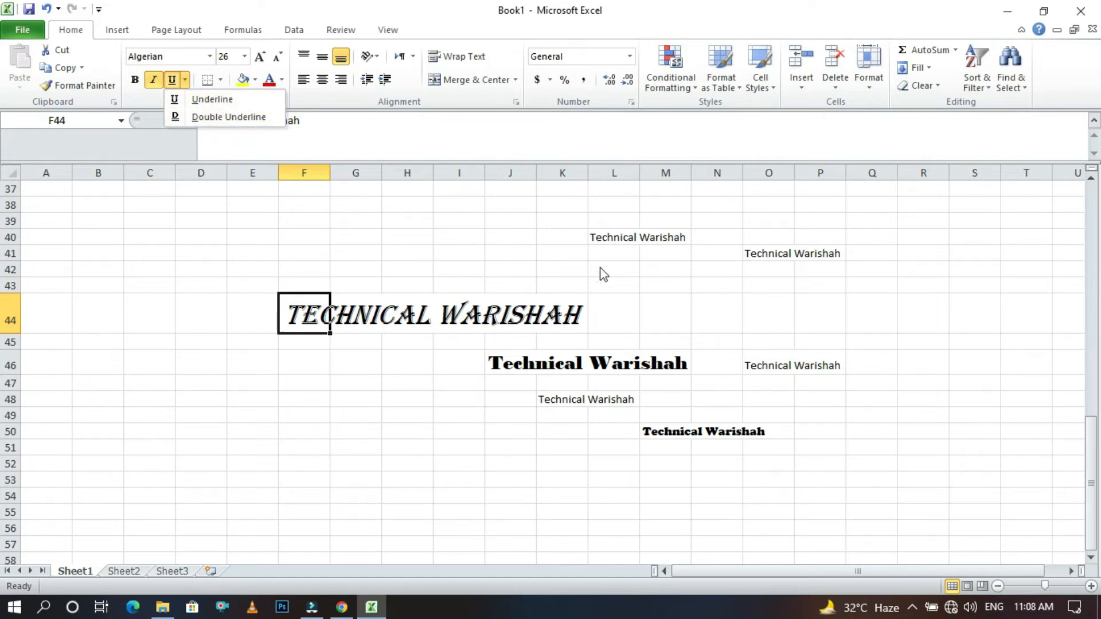
{"action": "left_click", "coordinate": [617, 229]}
{"action": "left_click", "coordinate": [615, 234]}
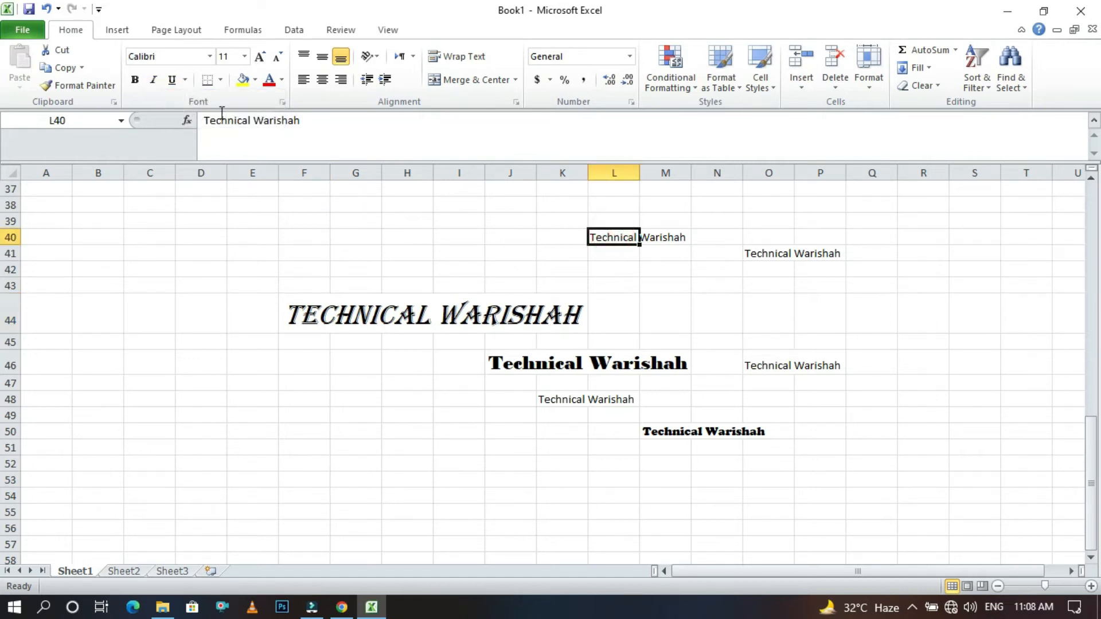
{"action": "left_click", "coordinate": [184, 80]}
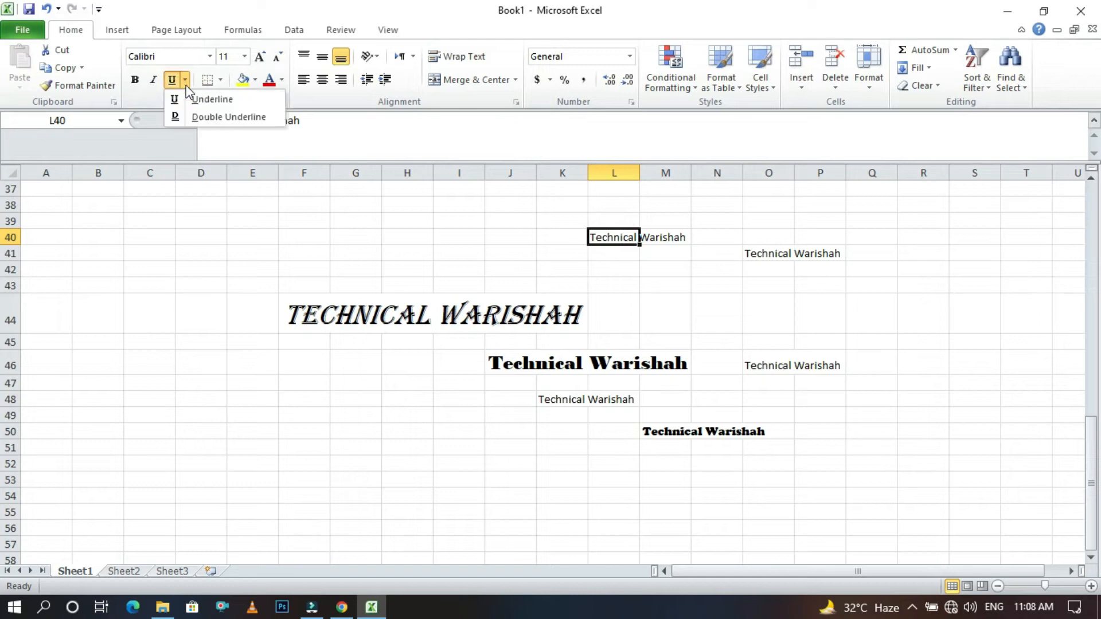
{"action": "left_click", "coordinate": [196, 101]}
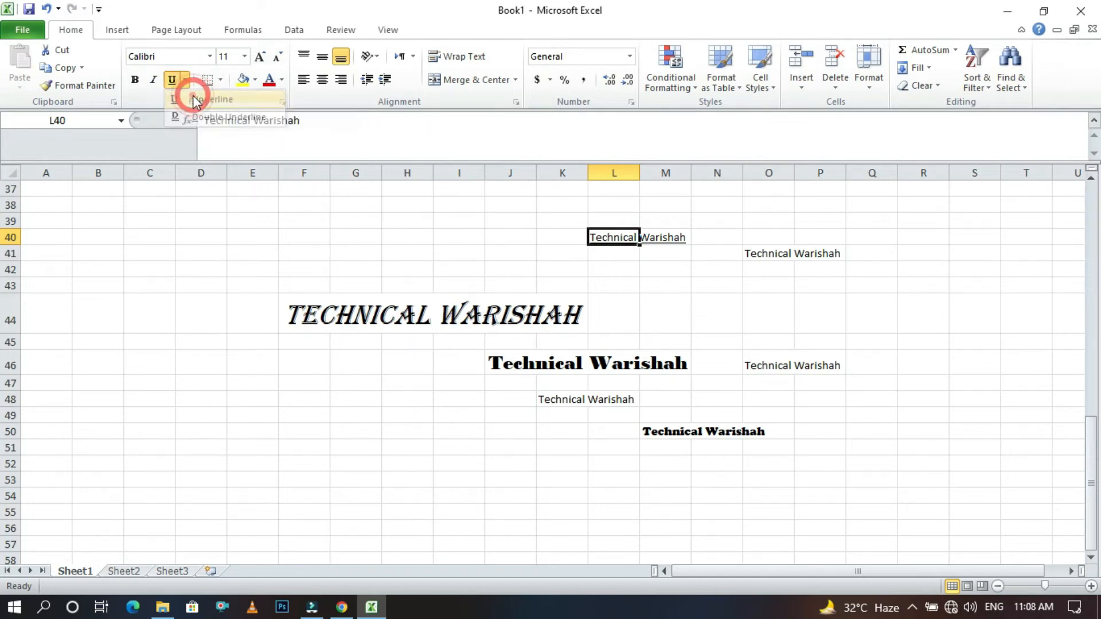
{"action": "left_click", "coordinate": [185, 81]}
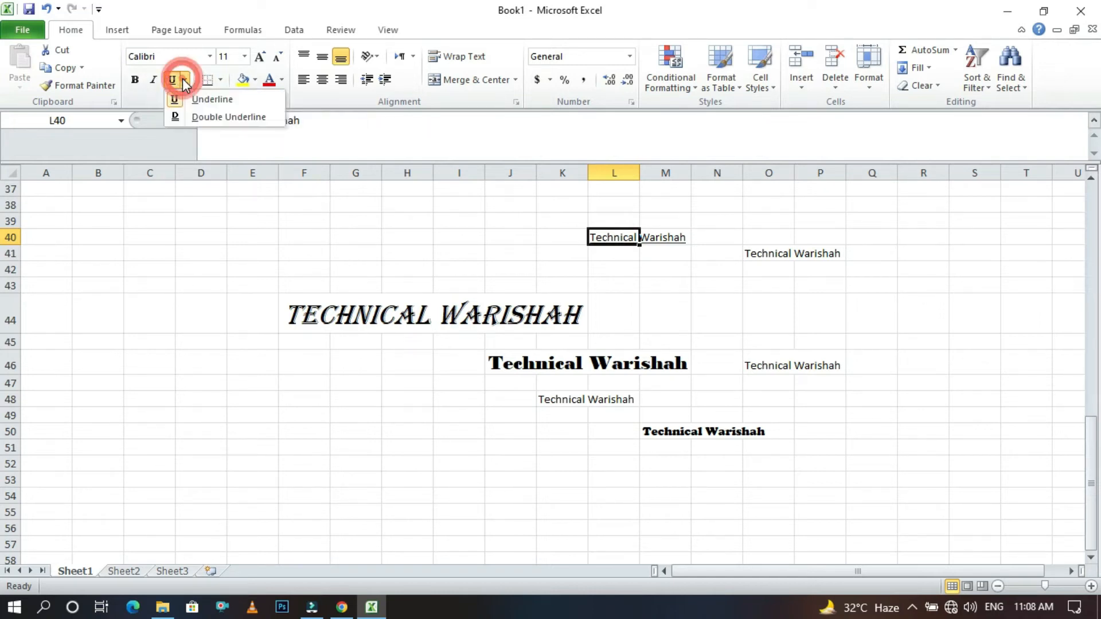
{"action": "left_click", "coordinate": [189, 116]}
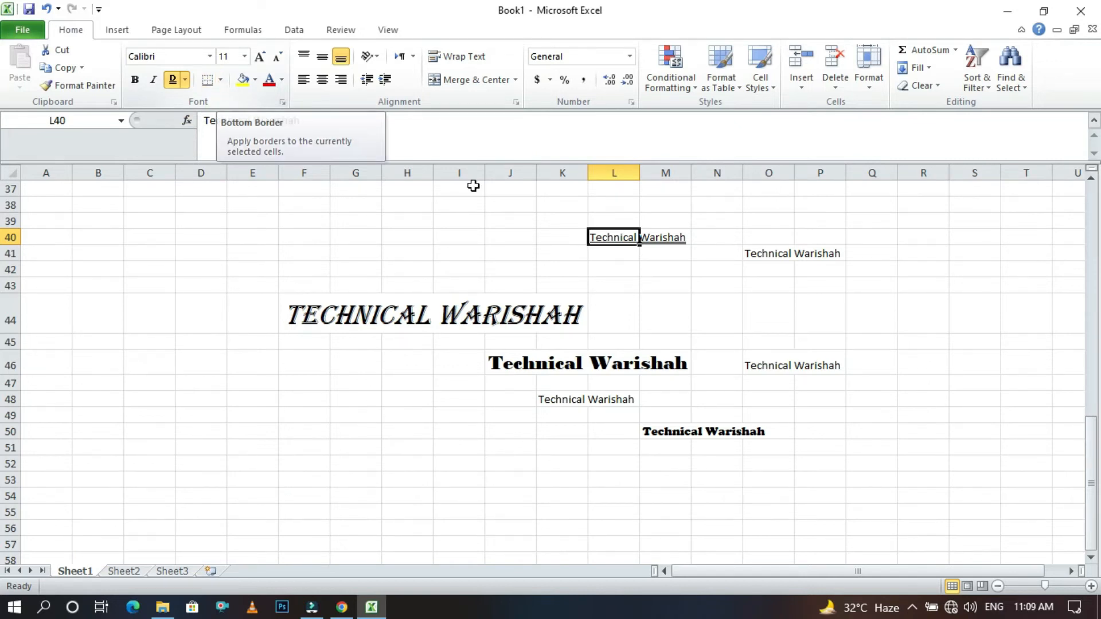
{"action": "left_click", "coordinate": [321, 316]}
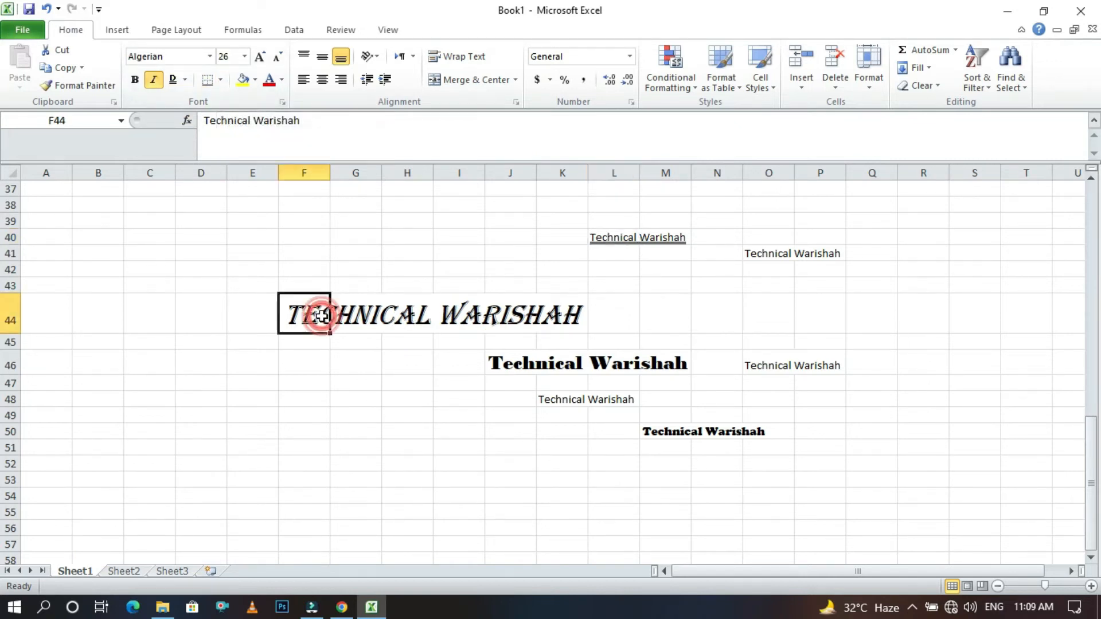
Apply all borders to cell F44 containing the large italic text
{"action": "left_click", "coordinate": [221, 82]}
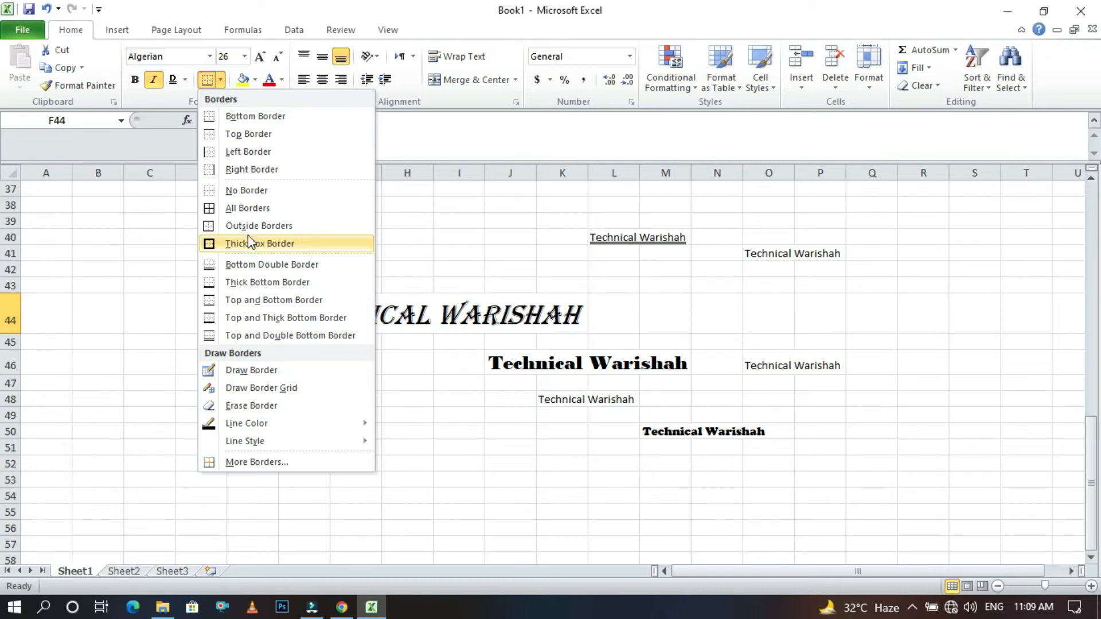
{"action": "left_click", "coordinate": [239, 209]}
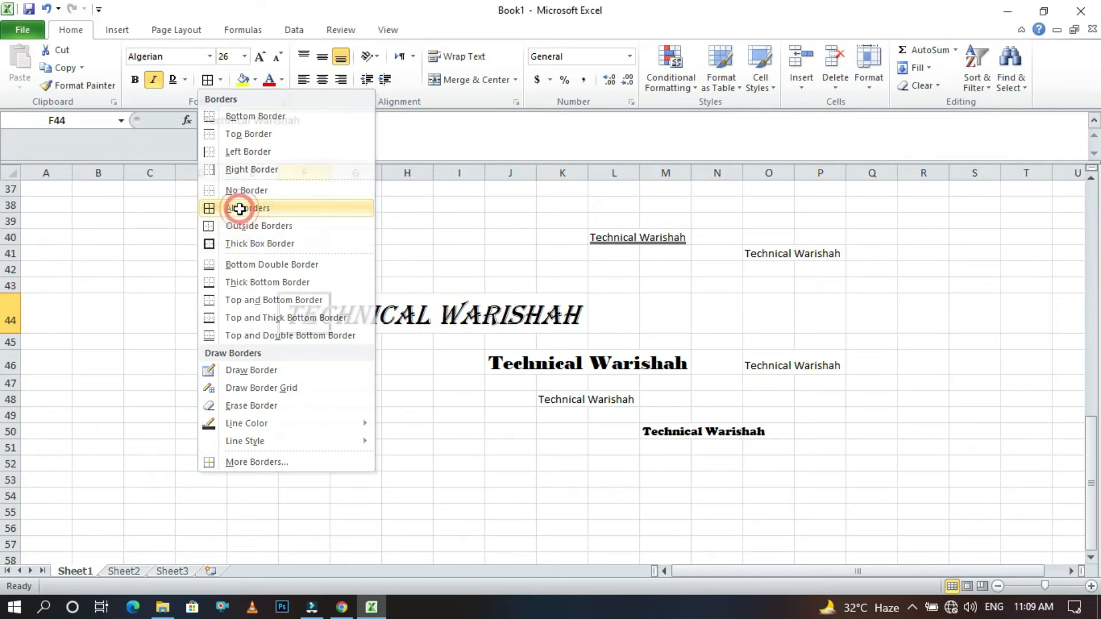
{"action": "left_click", "coordinate": [326, 343]}
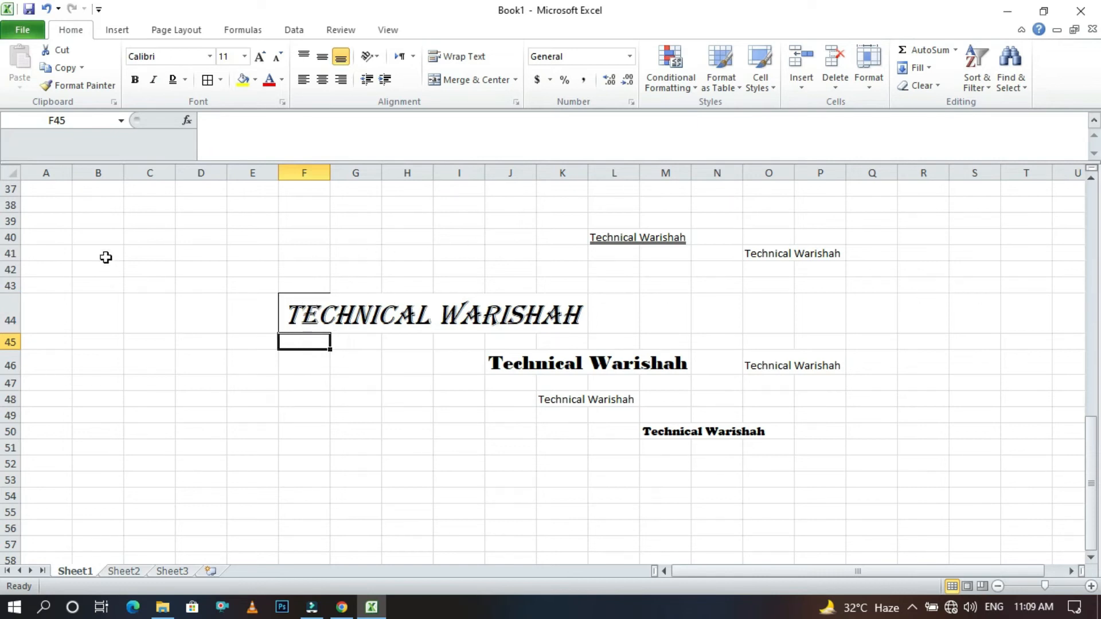
Apply all borders to the empty cell range B40:D44 to form a grid
{"action": "left_click_drag", "start_coordinate": [100, 236], "coordinate": [194, 310]}
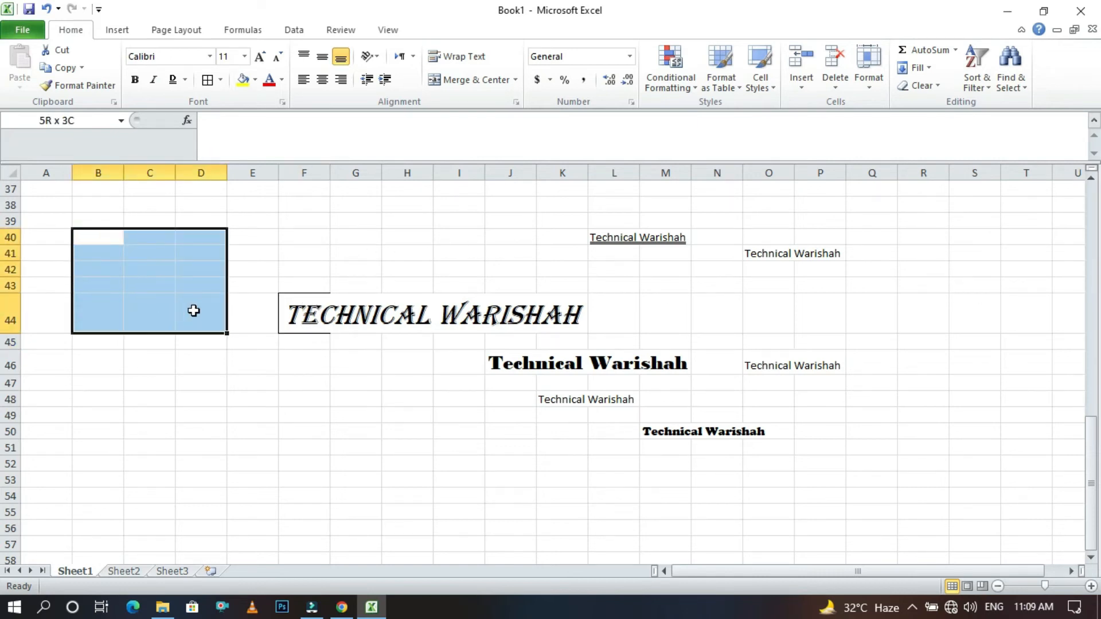
{"action": "left_click", "coordinate": [220, 80]}
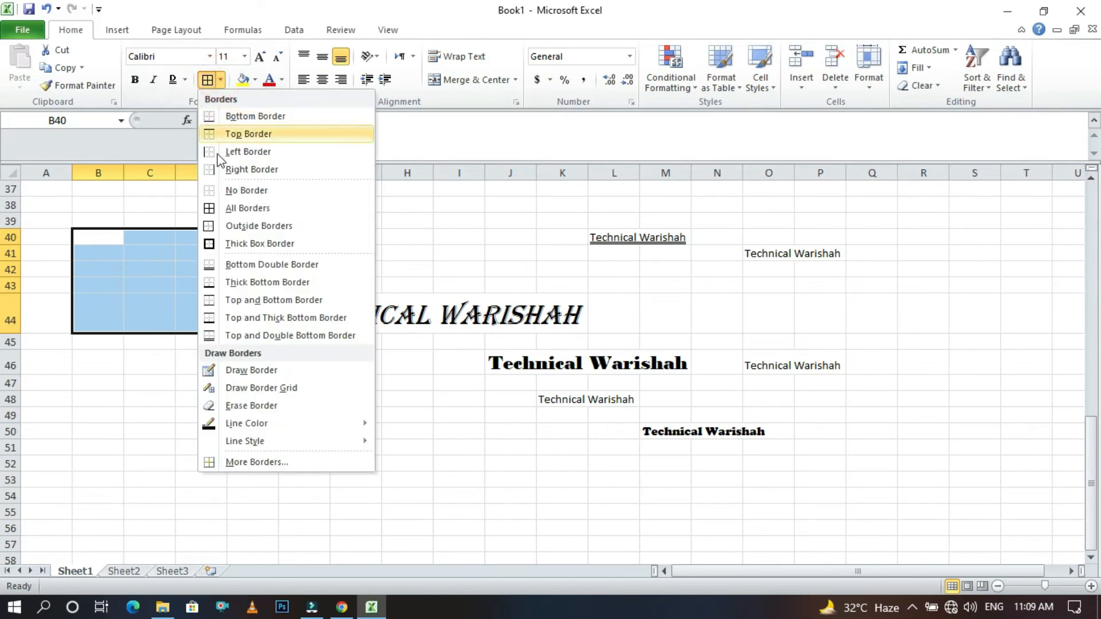
{"action": "left_click", "coordinate": [216, 208]}
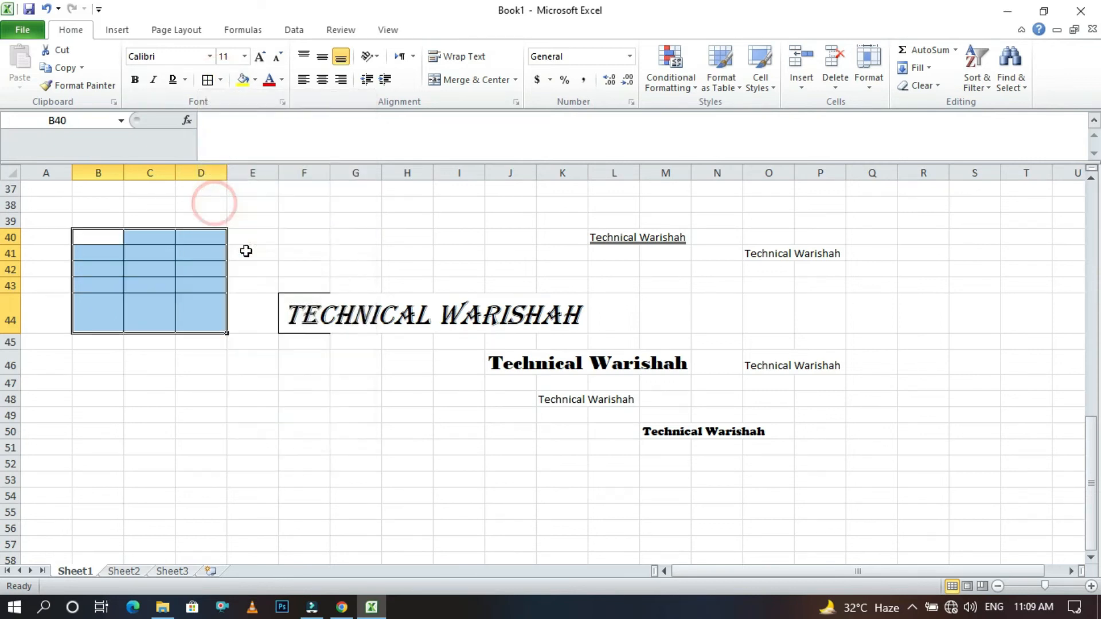
{"action": "left_click", "coordinate": [133, 297]}
Apply outside borders to the empty cell range F51:H55
{"action": "left_click_drag", "start_coordinate": [305, 453], "coordinate": [387, 504]}
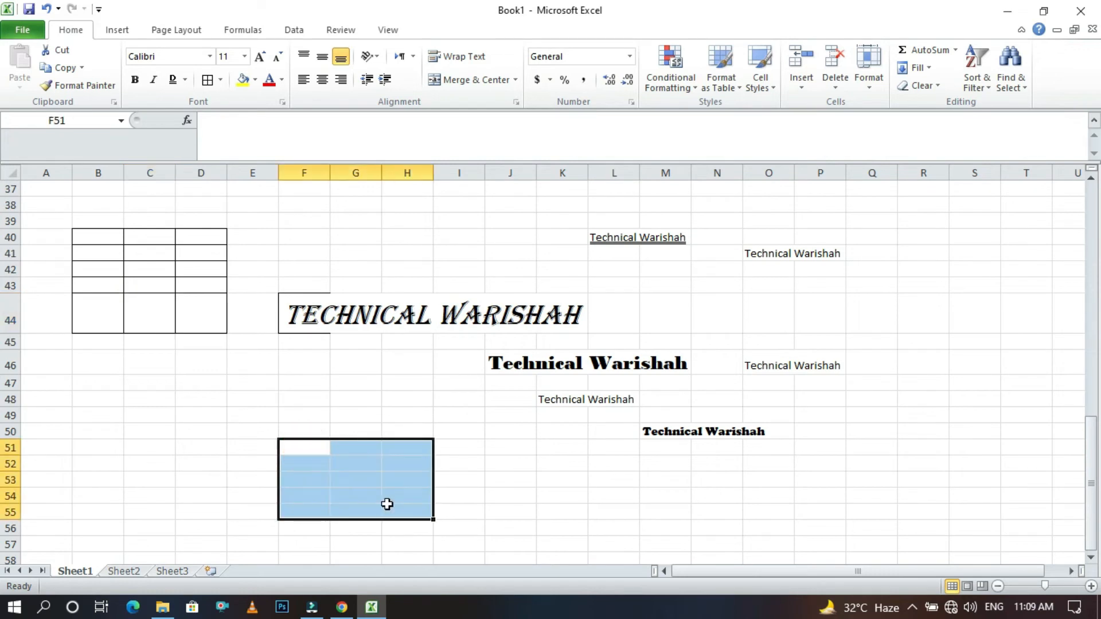
{"action": "left_click", "coordinate": [219, 80]}
{"action": "left_click", "coordinate": [231, 225]}
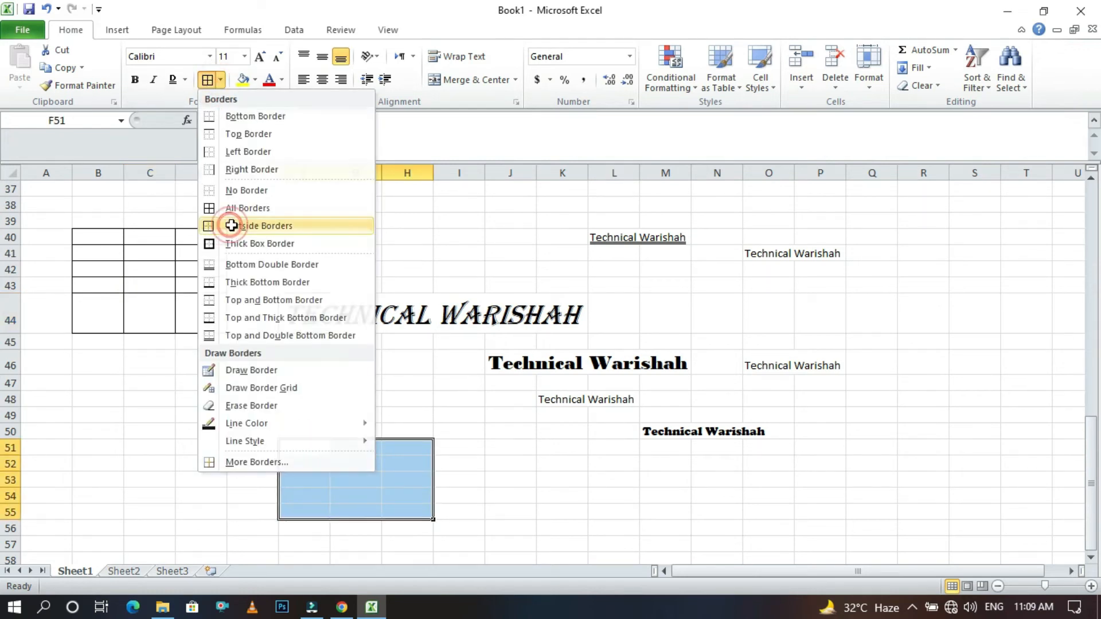
{"action": "left_click", "coordinate": [482, 477]}
Add a left border to the empty cell D49
{"action": "left_click", "coordinate": [187, 416]}
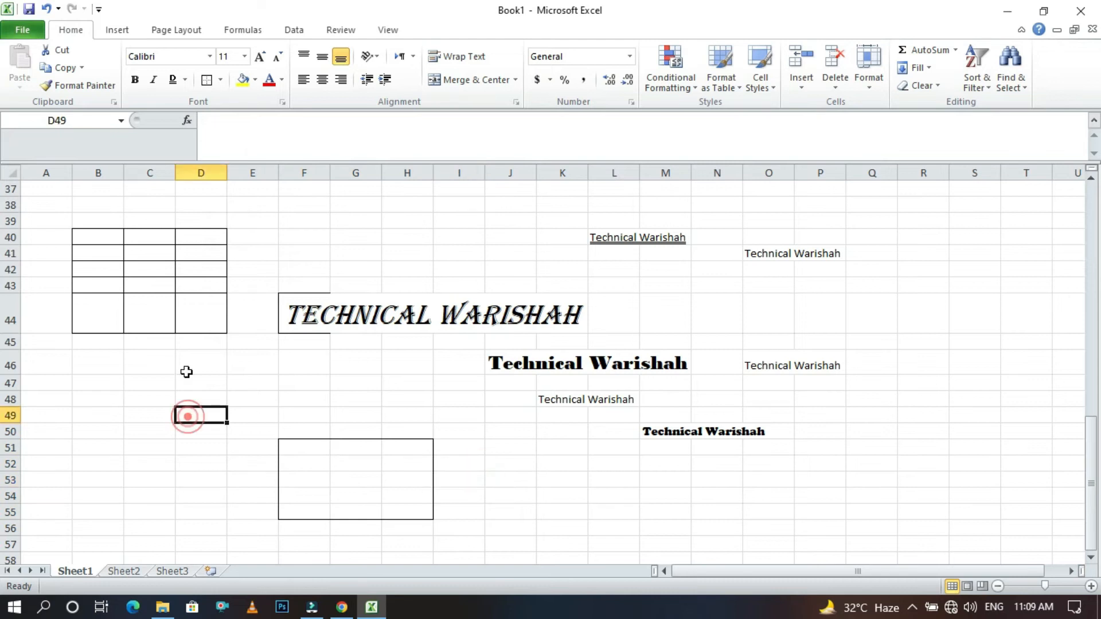
{"action": "left_click", "coordinate": [220, 80]}
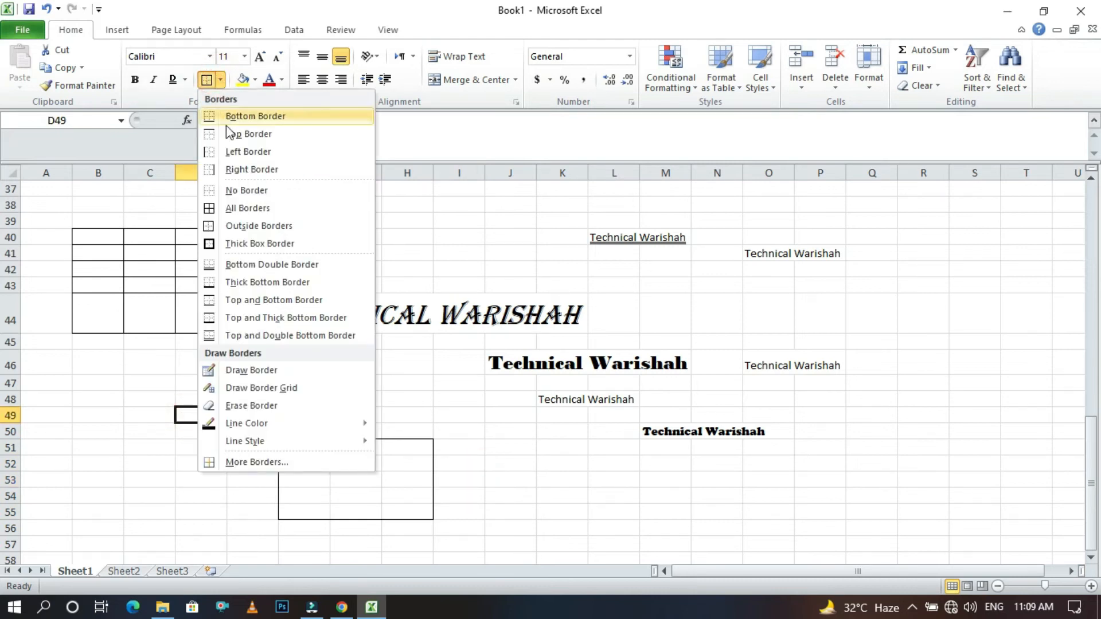
{"action": "left_click", "coordinate": [224, 153]}
Add a right border to the empty cell C49
{"action": "left_click", "coordinate": [161, 414]}
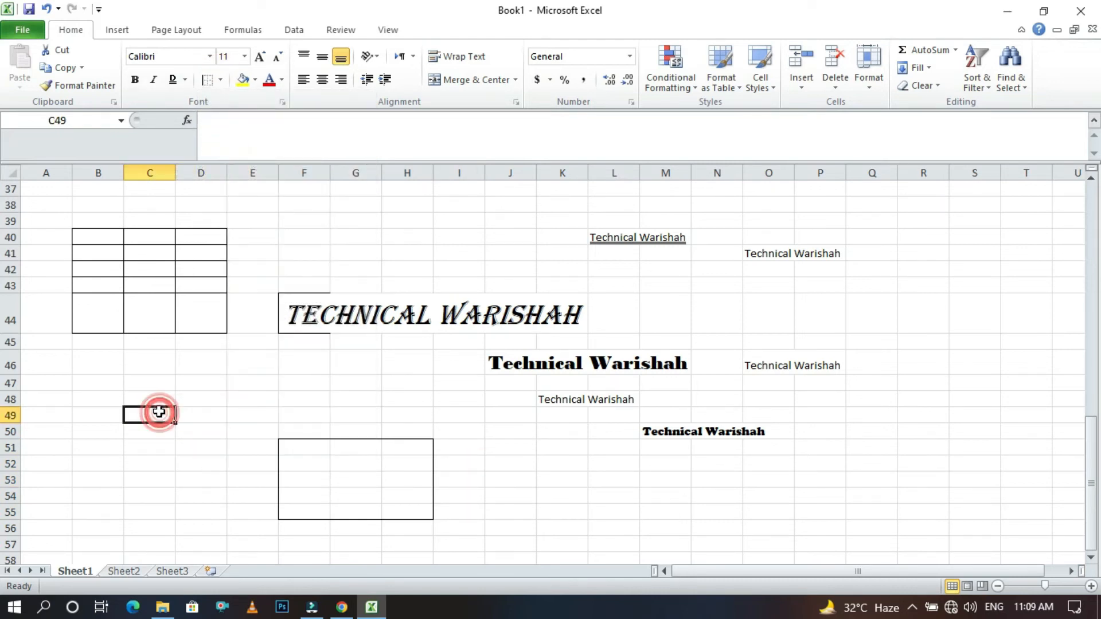
{"action": "left_click", "coordinate": [221, 81]}
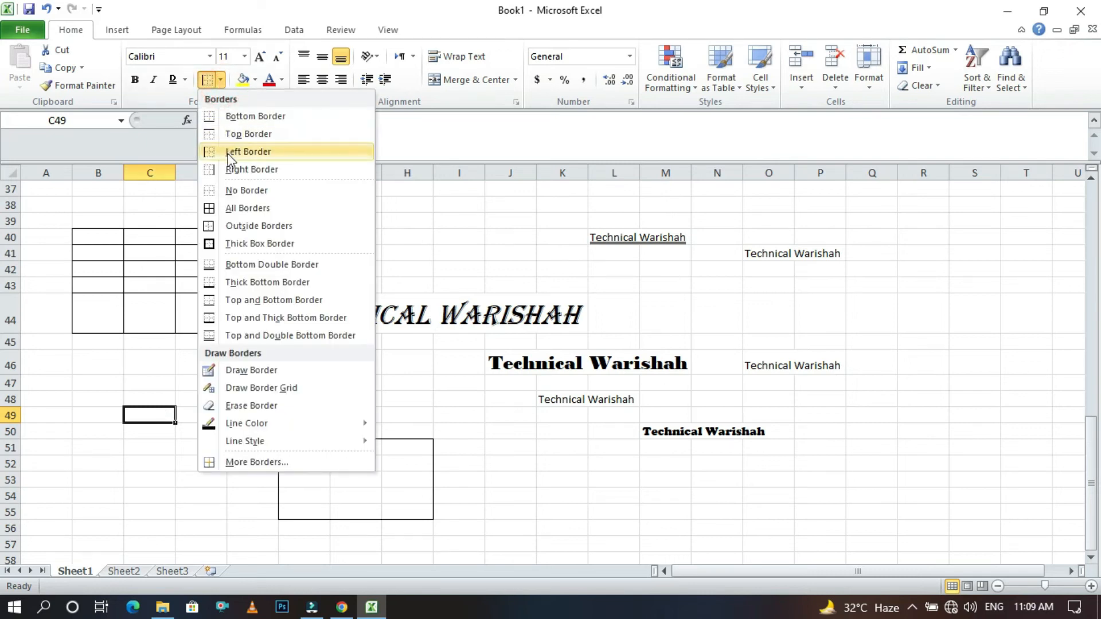
{"action": "left_click", "coordinate": [233, 170]}
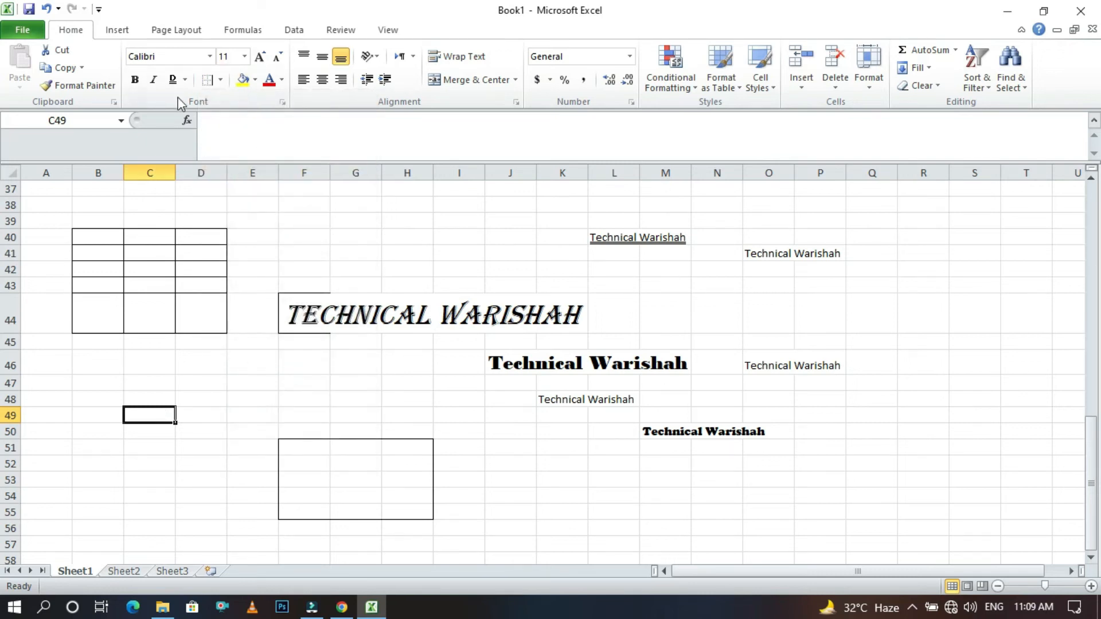
{"action": "left_click", "coordinate": [220, 80]}
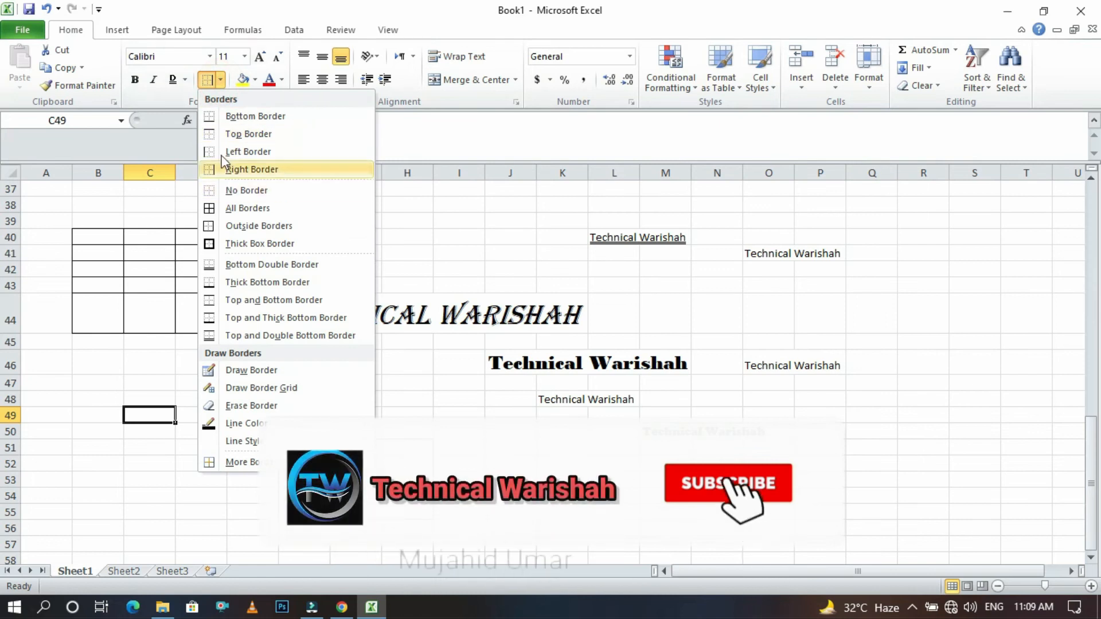
{"action": "left_click", "coordinate": [482, 209]}
Fill the cell range F44:J44 behind the large italic text with the standard yellow colour
{"action": "left_click_drag", "start_coordinate": [321, 314], "coordinate": [519, 310]}
{"action": "left_click", "coordinate": [256, 80]}
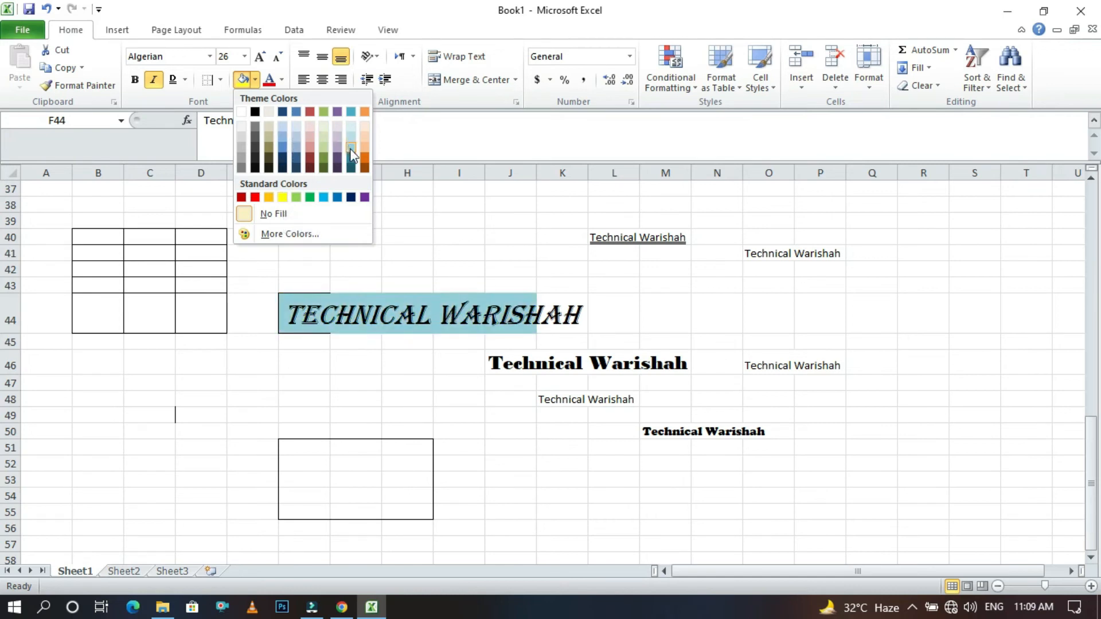
{"action": "left_click", "coordinate": [280, 198]}
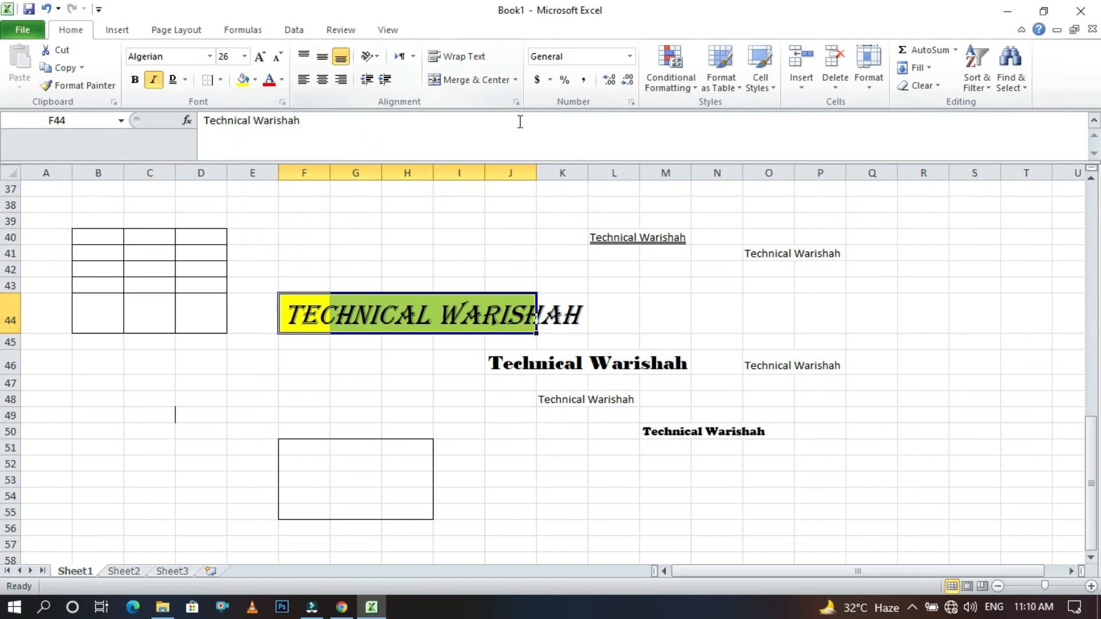
{"action": "left_click", "coordinate": [419, 349]}
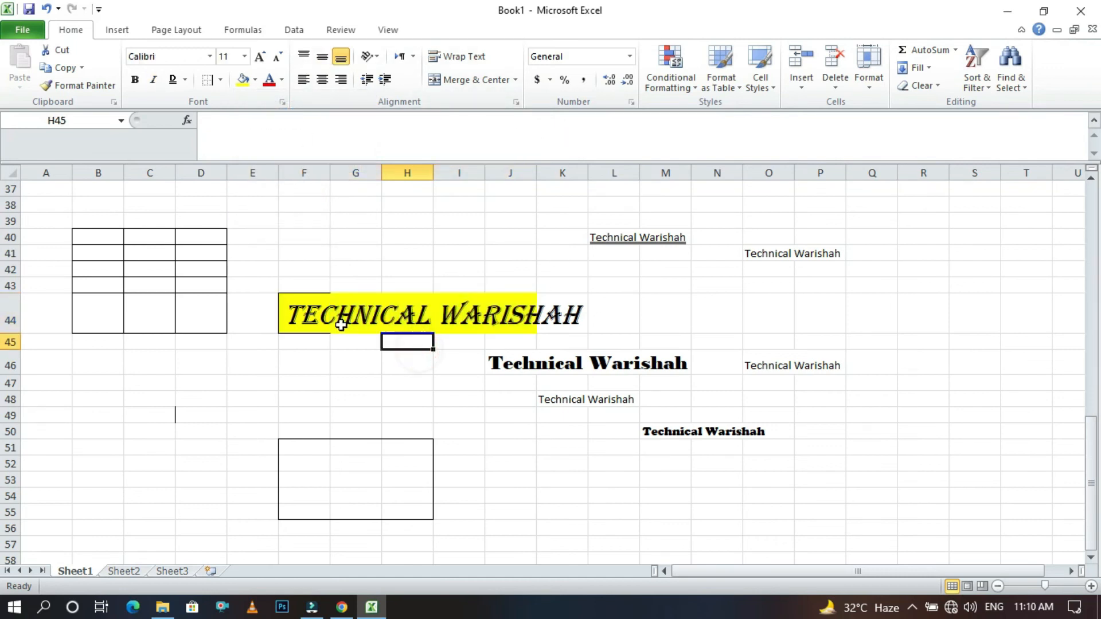
Change the font colour of the cell range F44:I44 to the dark blue theme colour
{"action": "left_click_drag", "start_coordinate": [303, 318], "coordinate": [445, 320]}
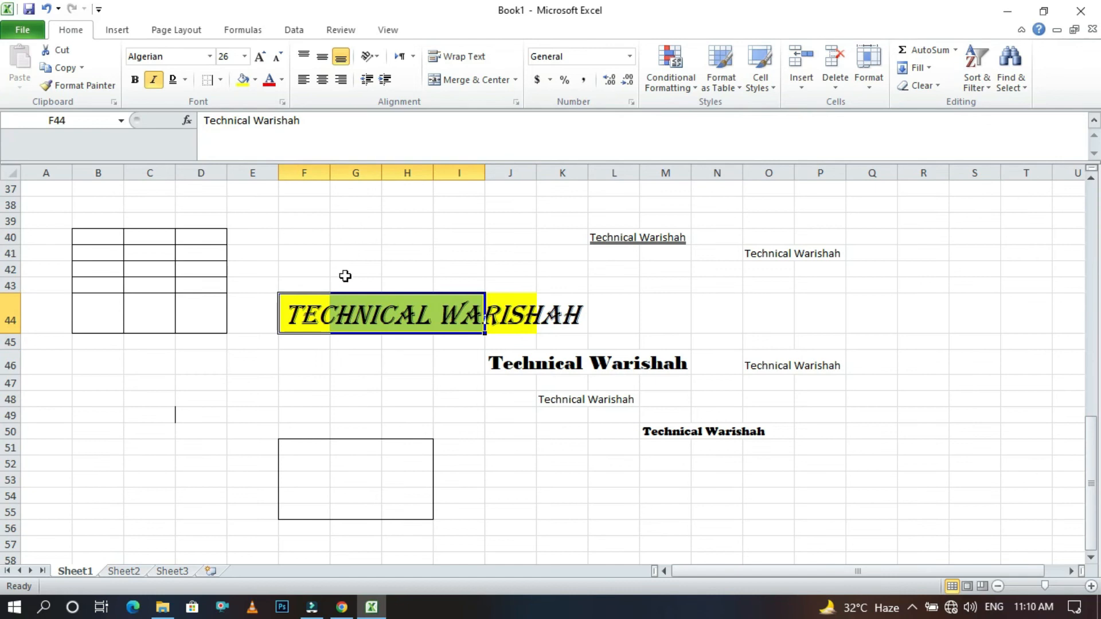
{"action": "left_click", "coordinate": [282, 80]}
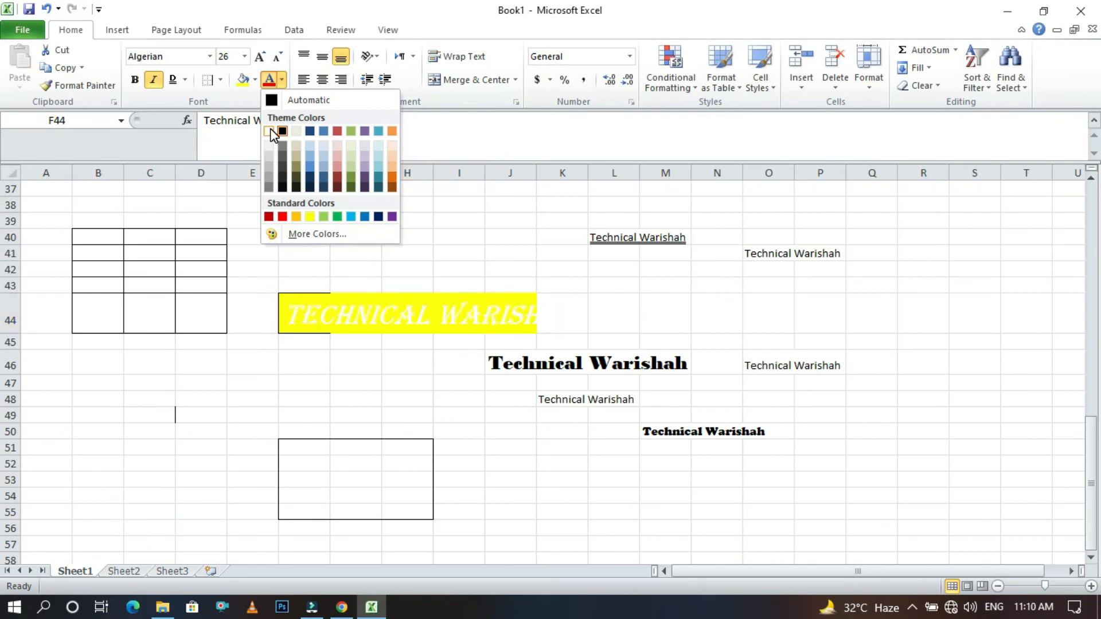
{"action": "left_click", "coordinate": [310, 131]}
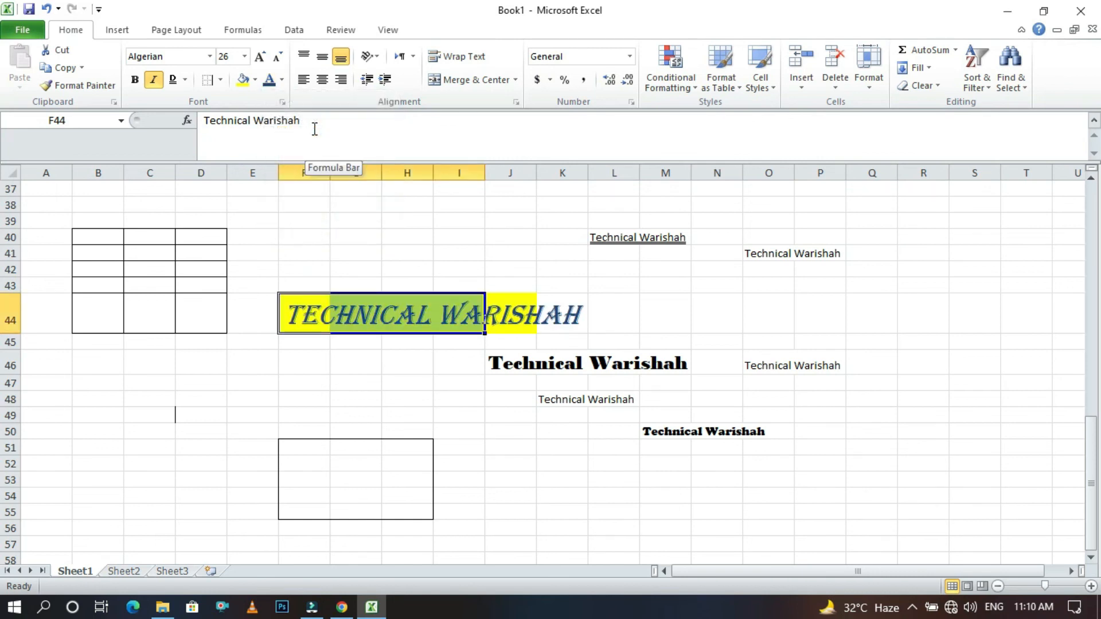